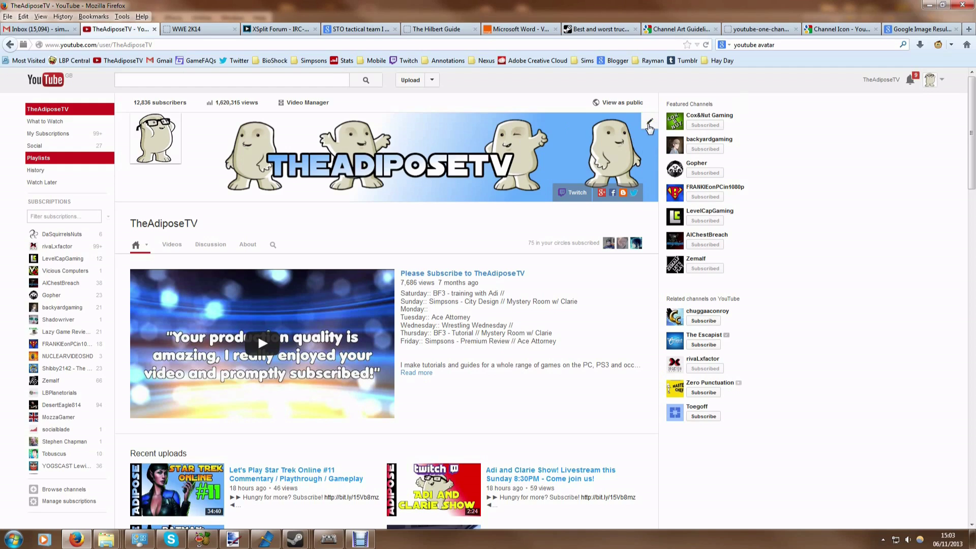
# Step: Choose Edit channel art from the banner's pencil icon to view the channel art upload dialog
pyautogui.click(650, 124)
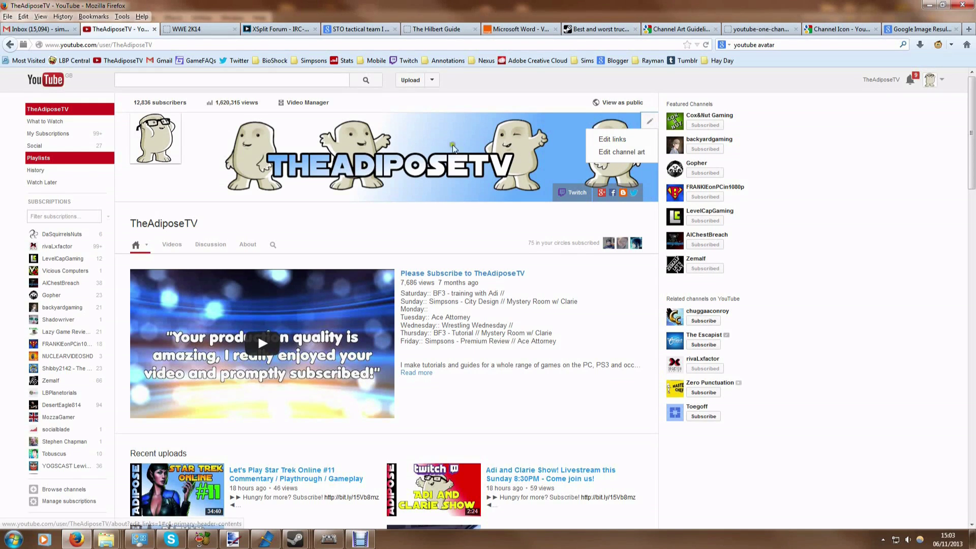
pyautogui.click(602, 155)
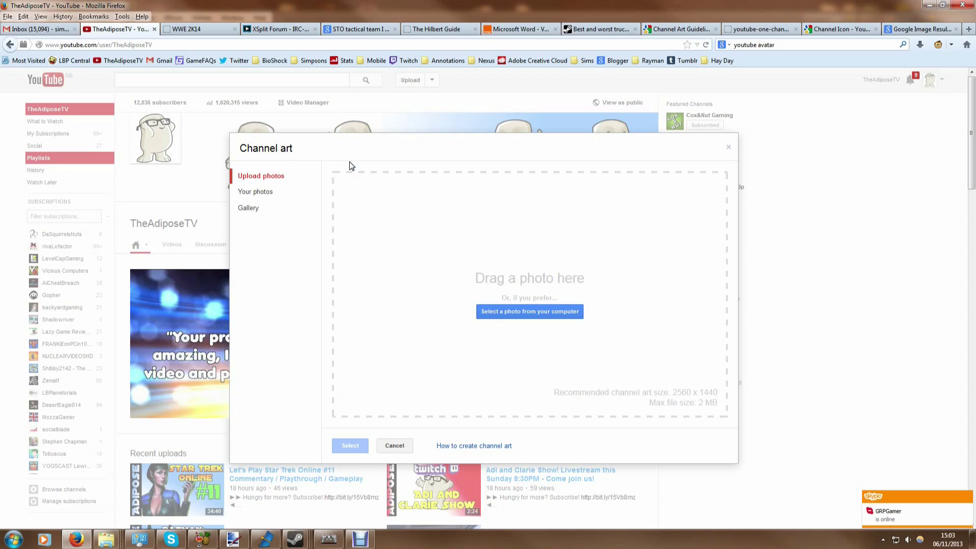
pyautogui.click(340, 177)
pyautogui.click(397, 441)
# Step: Cancel the channel art upload and switch to the Channel Art Guidelines, then the template image
pyautogui.click(393, 446)
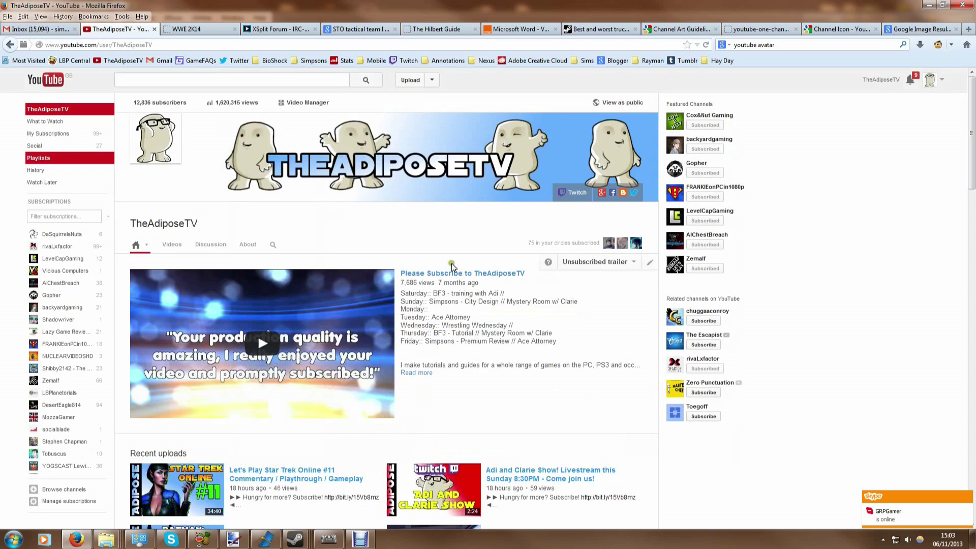
pyautogui.click(681, 30)
pyautogui.click(750, 30)
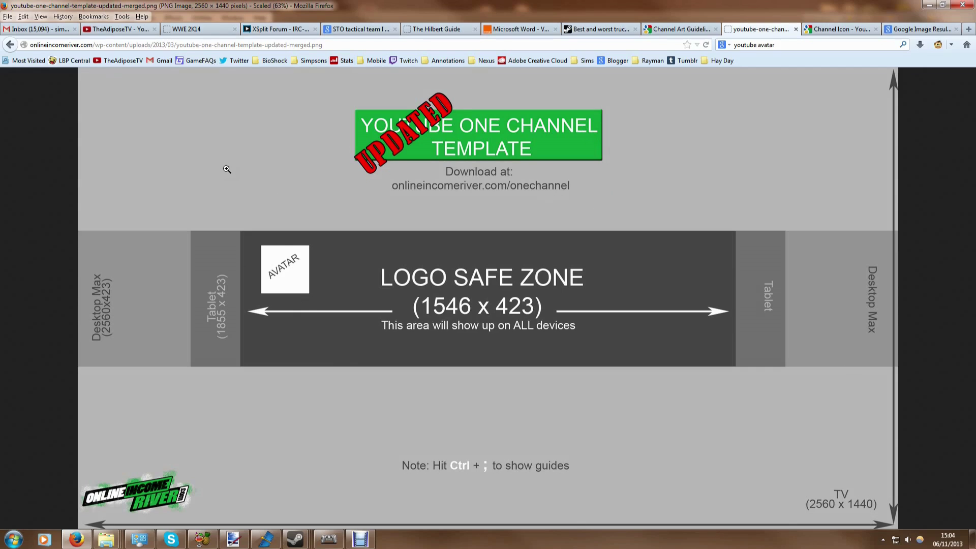
# Step: Return to the Channel Art Guidelines page and highlight the recommended 2560 X 1440 px size
pyautogui.click(679, 29)
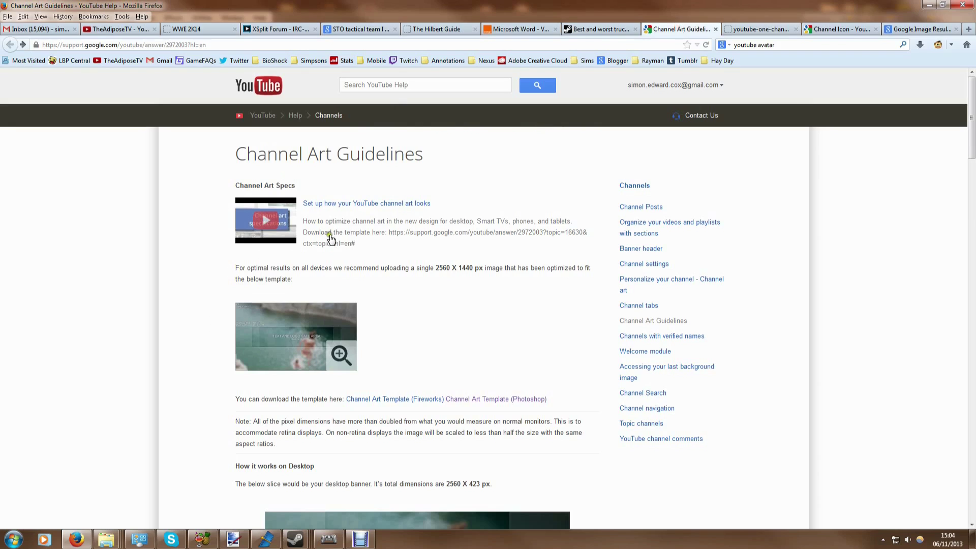
pyautogui.moveTo(437, 269); pyautogui.dragTo(475, 270)
pyautogui.click(462, 272)
pyautogui.scroll(-5, 432, 290)
pyautogui.scroll(3, 427, 295)
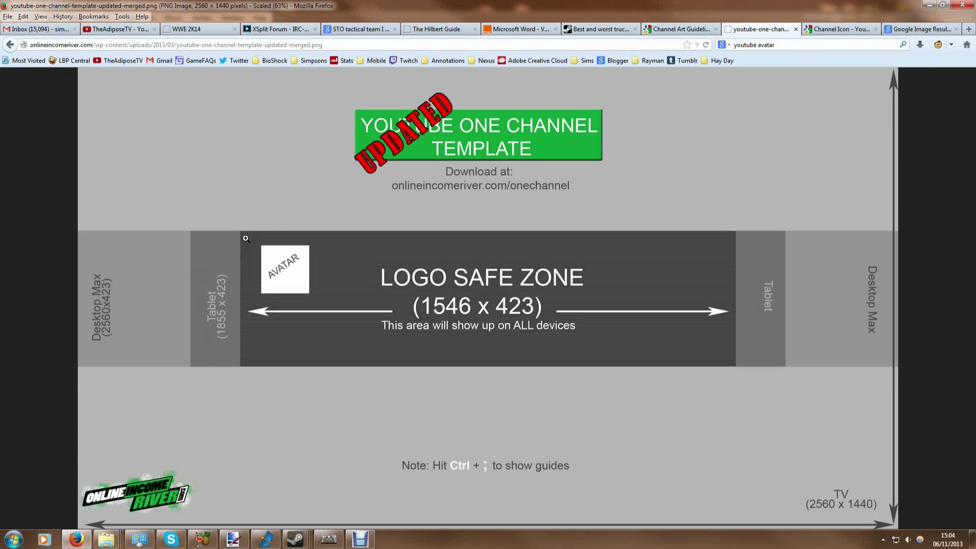
# Step: Restore, move and re-maximise the Firefox window showing the template
pyautogui.doubleClick(323, 6)
pyautogui.moveTo(323, 7); pyautogui.dragTo(528, 103)
pyautogui.doubleClick(526, 103)
# Step: Toggle the One Channel template image between fit-to-window and full size
pyautogui.click(276, 135)
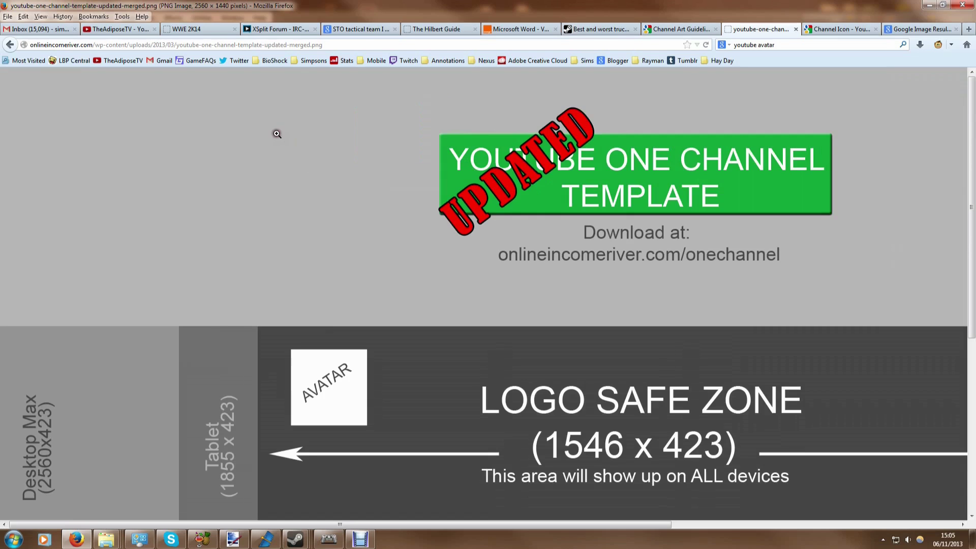
pyautogui.click(376, 157)
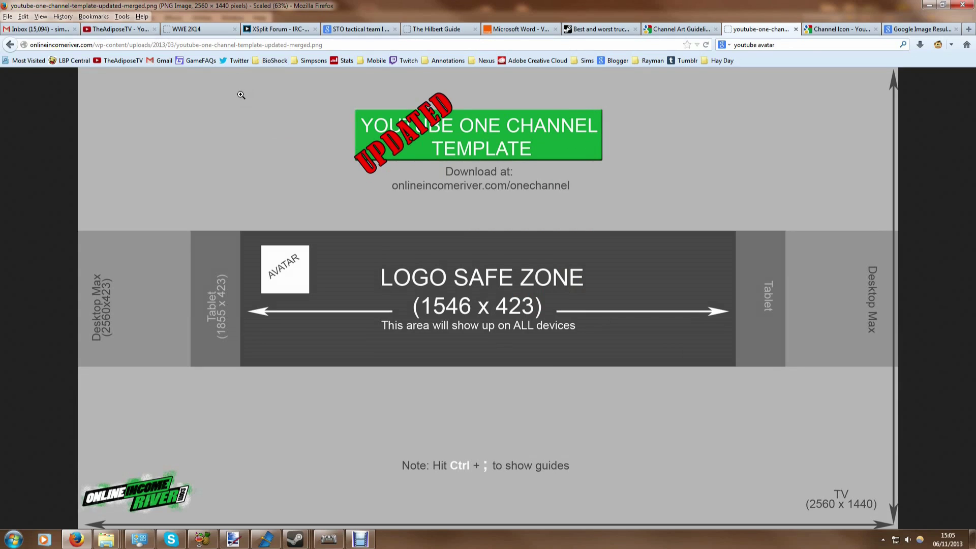
pyautogui.click(182, 44)
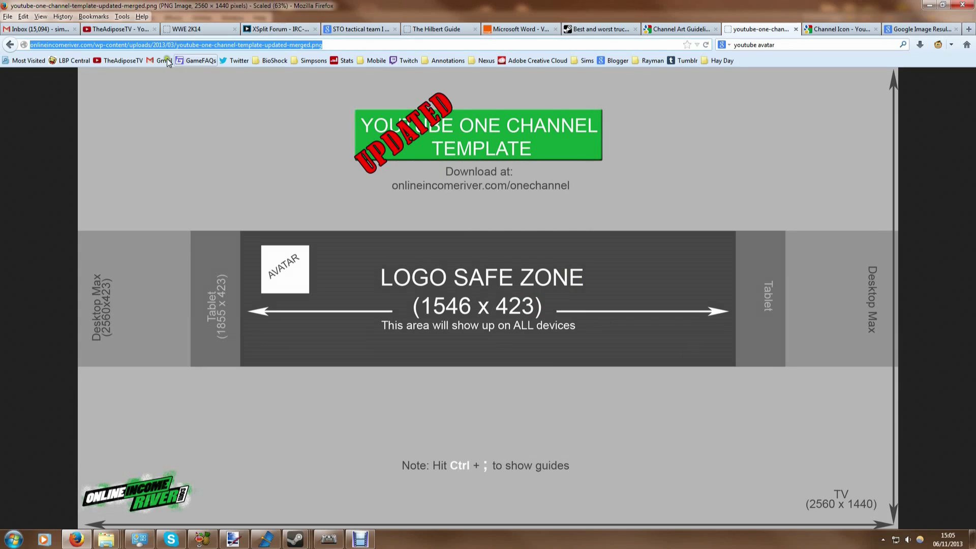
pyautogui.click(309, 139)
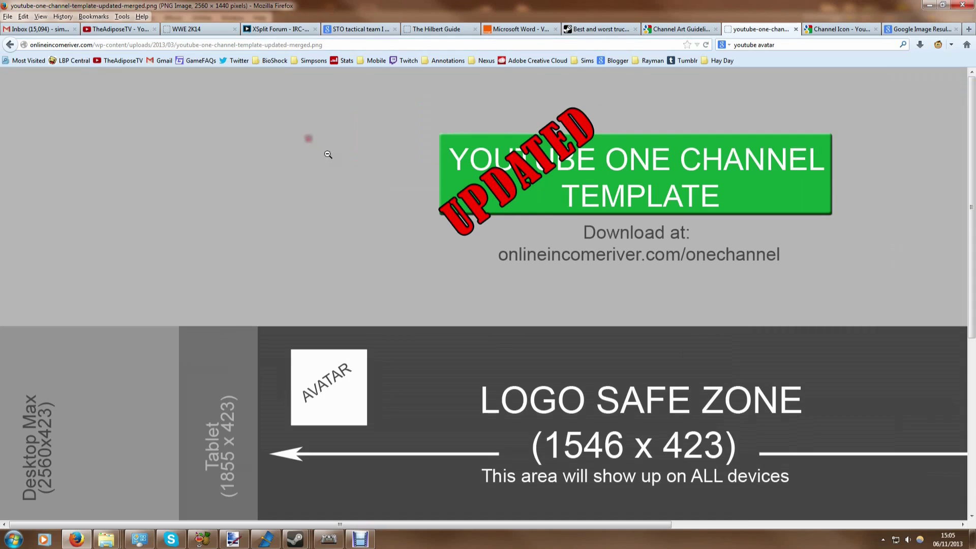
# Step: Save the template image as youtube-one-channel-template-updated-merged.png in Pictures
pyautogui.rightClick(382, 147)
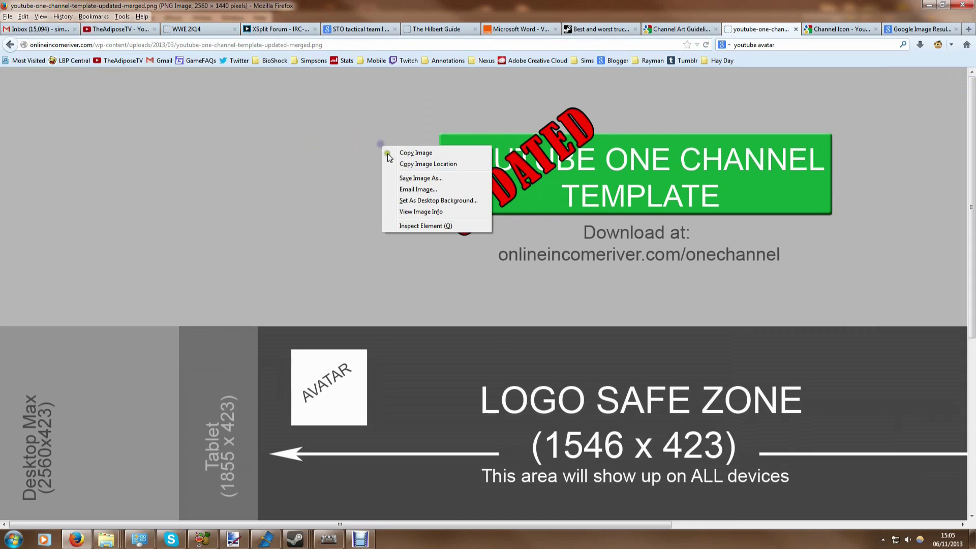
pyautogui.click(416, 179)
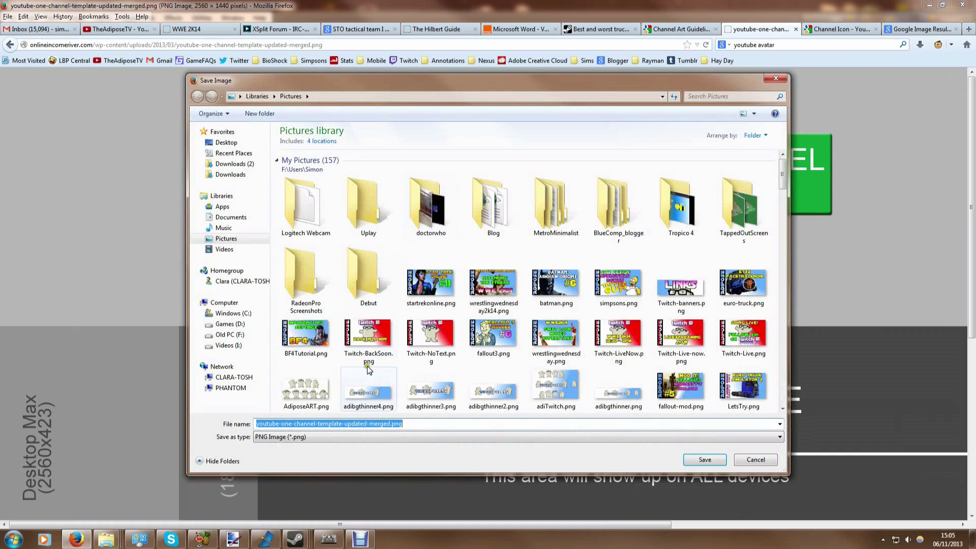
pyautogui.click(705, 460)
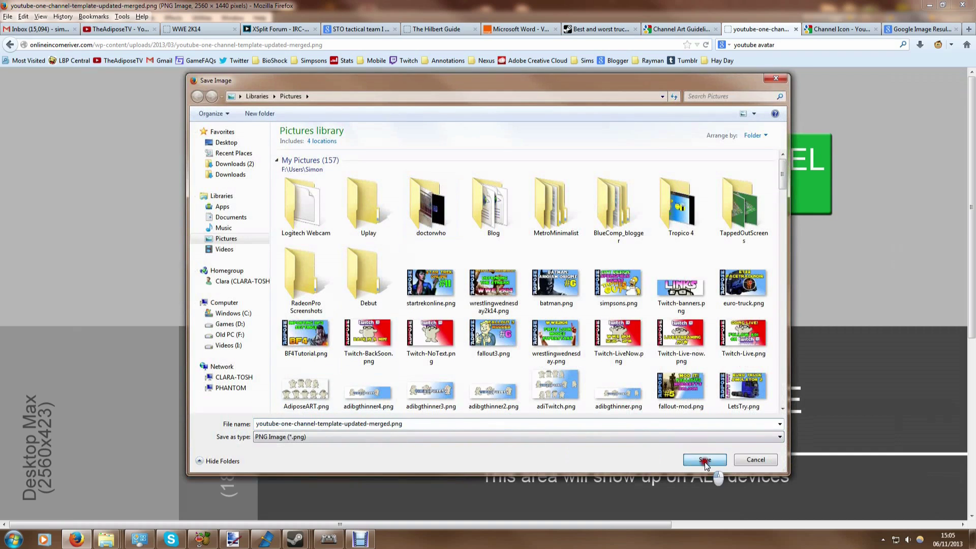
pyautogui.click(300, 164)
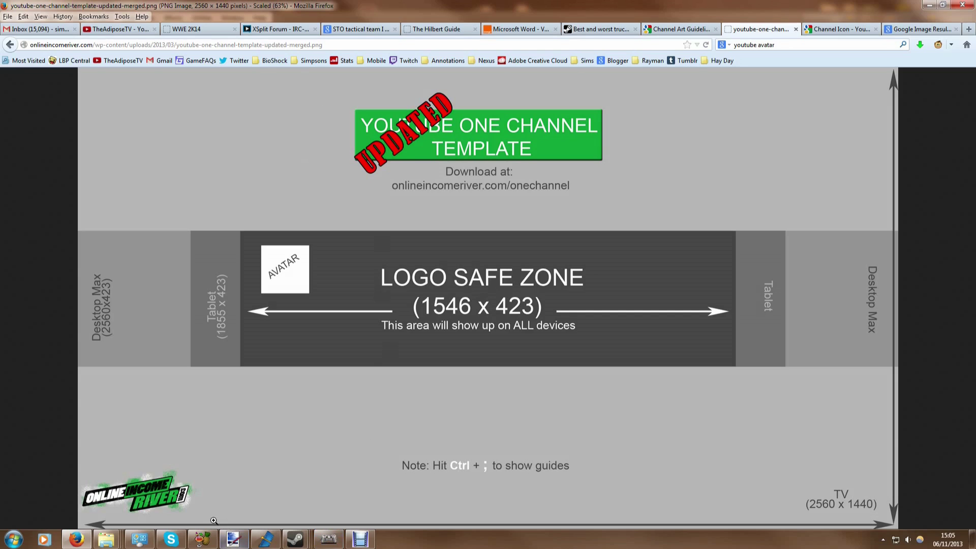
# Step: Bring up Paint.NET with startrekonline.png and scroll through its Layers panel
pyautogui.moveTo(238, 546)
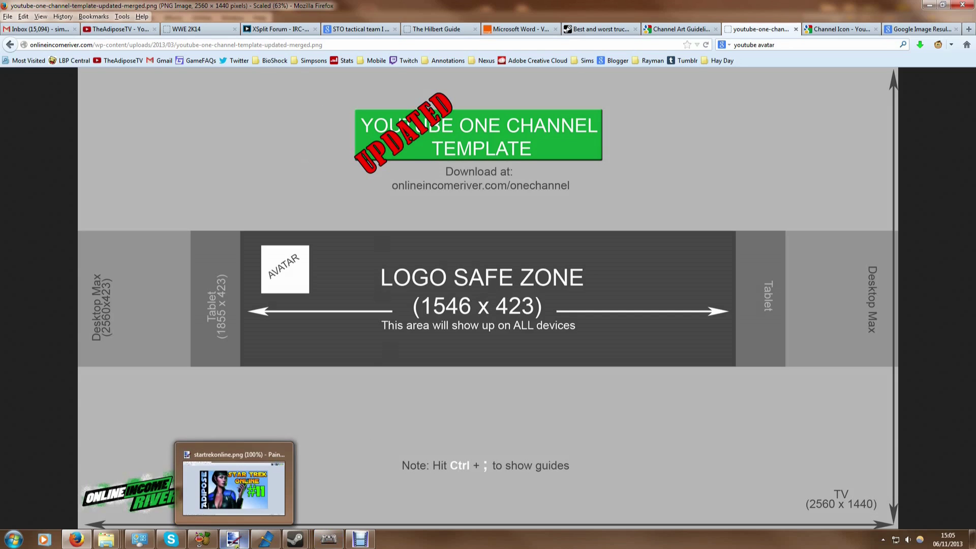
pyautogui.click(237, 546)
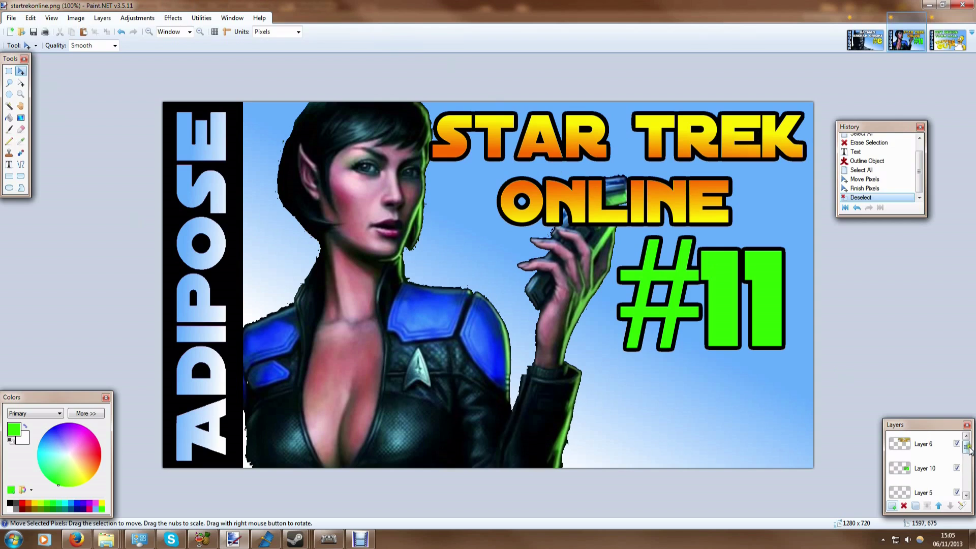
pyautogui.scroll(-3, 968, 450)
pyautogui.scroll(3, 969, 448)
# Step: Switch to simpsons.pdn, reposition the Layers panel and select Layer 10, the Tapped Out logo
pyautogui.click(948, 39)
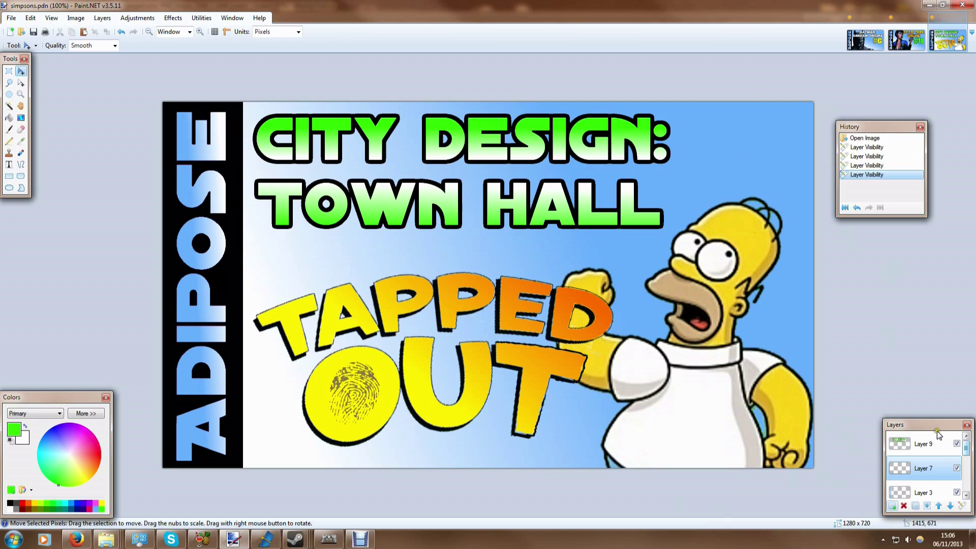
pyautogui.moveTo(920, 424); pyautogui.dragTo(893, 402)
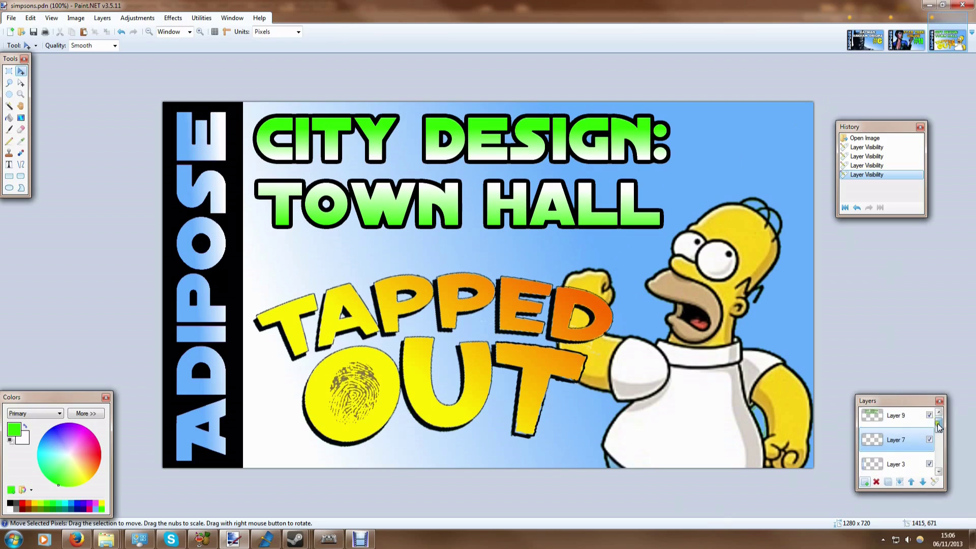
pyautogui.moveTo(938, 426)
pyautogui.mouseDown()
pyautogui.moveTo(939, 460)
pyautogui.moveTo(938, 423)
pyautogui.mouseUp()
pyautogui.click(905, 421)
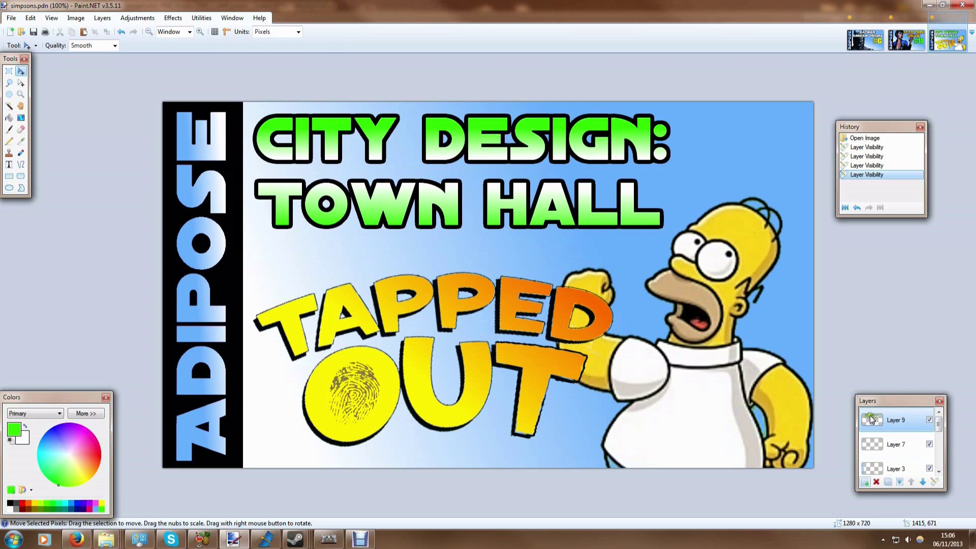
pyautogui.moveTo(939, 423); pyautogui.dragTo(939, 436)
pyautogui.click(896, 432)
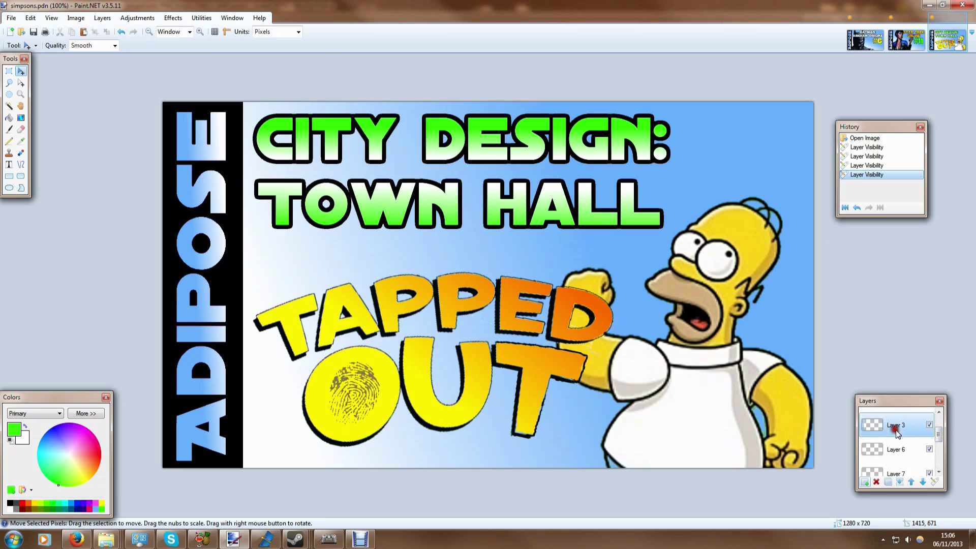
pyautogui.scroll(-2, 895, 442)
pyautogui.click(894, 451)
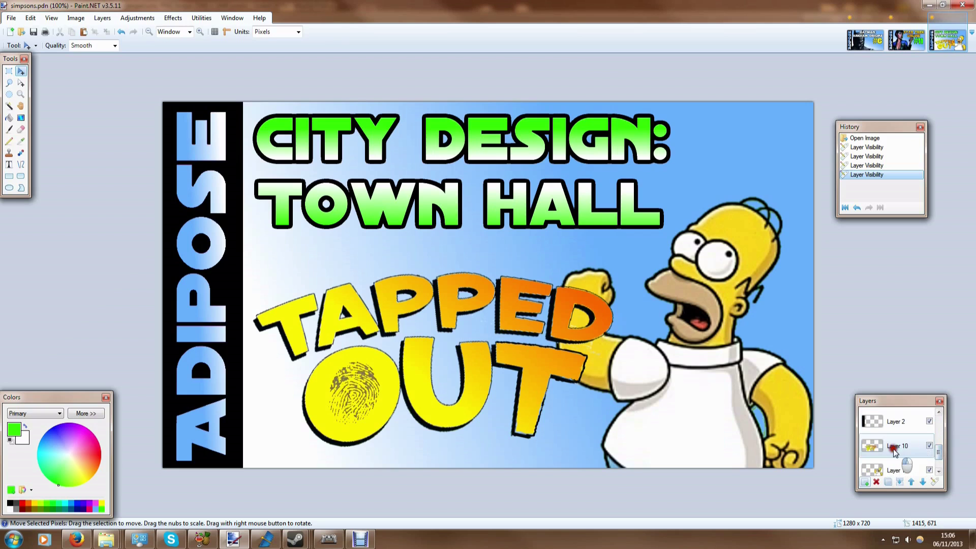
# Step: Select the whole Tapped Out logo layer, nudge it, then undo the move
pyautogui.click(20, 73)
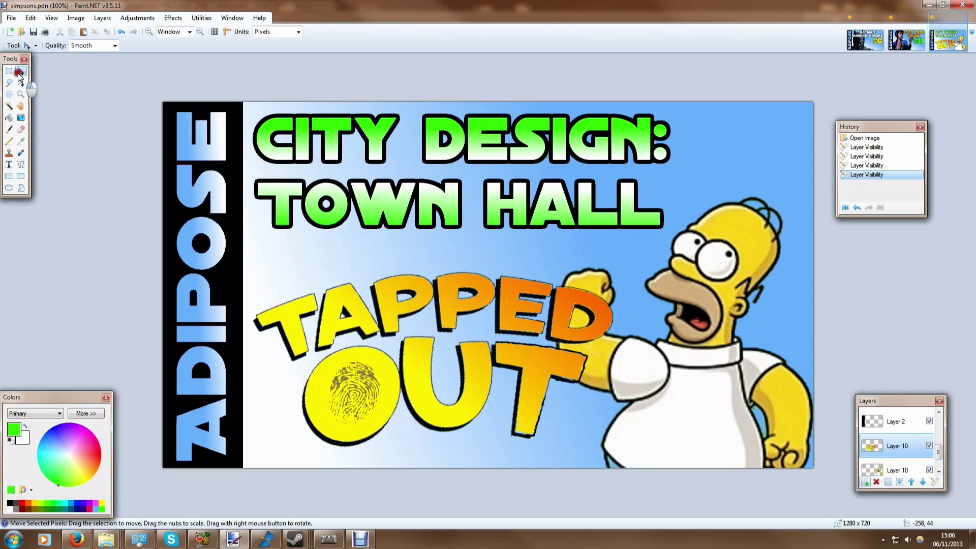
pyautogui.hotkey('ctrl', 'a')
pyautogui.moveTo(410, 312)
pyautogui.mouseDown()
pyautogui.moveTo(305, 280)
pyautogui.moveTo(559, 335)
pyautogui.moveTo(580, 138)
pyautogui.moveTo(560, 325)
pyautogui.moveTo(570, 235)
pyautogui.moveTo(591, 237)
pyautogui.moveTo(717, 144)
pyautogui.moveTo(643, 165)
pyautogui.moveTo(473, 107)
pyautogui.moveTo(473, 329)
pyautogui.moveTo(714, 281)
pyautogui.moveTo(558, 212)
pyautogui.moveTo(333, 255)
pyautogui.moveTo(357, 315)
pyautogui.moveTo(359, 290)
pyautogui.moveTo(371, 285)
pyautogui.moveTo(411, 319)
pyautogui.moveTo(482, 310)
pyautogui.moveTo(414, 309)
pyautogui.mouseUp()
pyautogui.hotkey('ctrl', 'z')
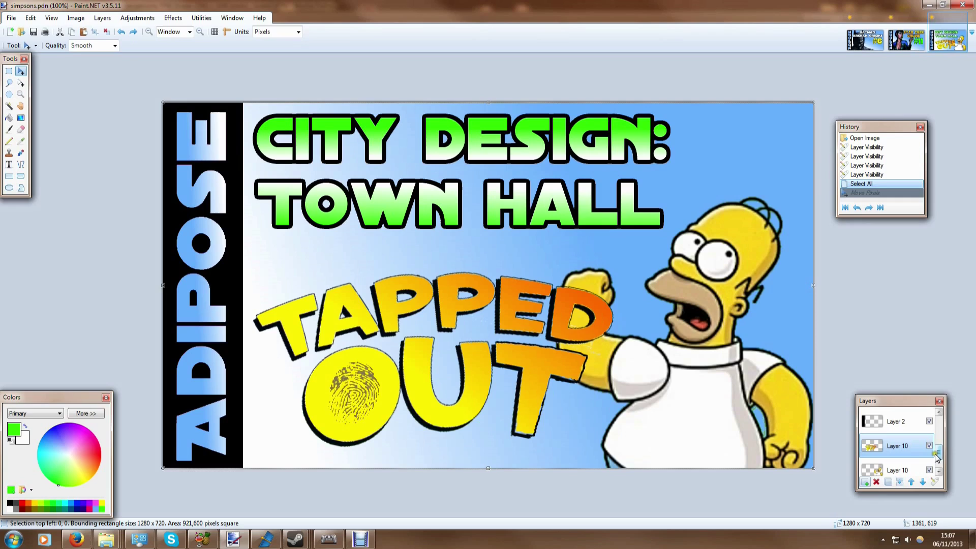
# Step: Move the lower Layer 10 up and back down so TAPPED's D shows
pyautogui.moveTo(934, 454)
pyautogui.mouseDown()
pyautogui.moveTo(946, 472)
pyautogui.moveTo(942, 453)
pyautogui.mouseUp()
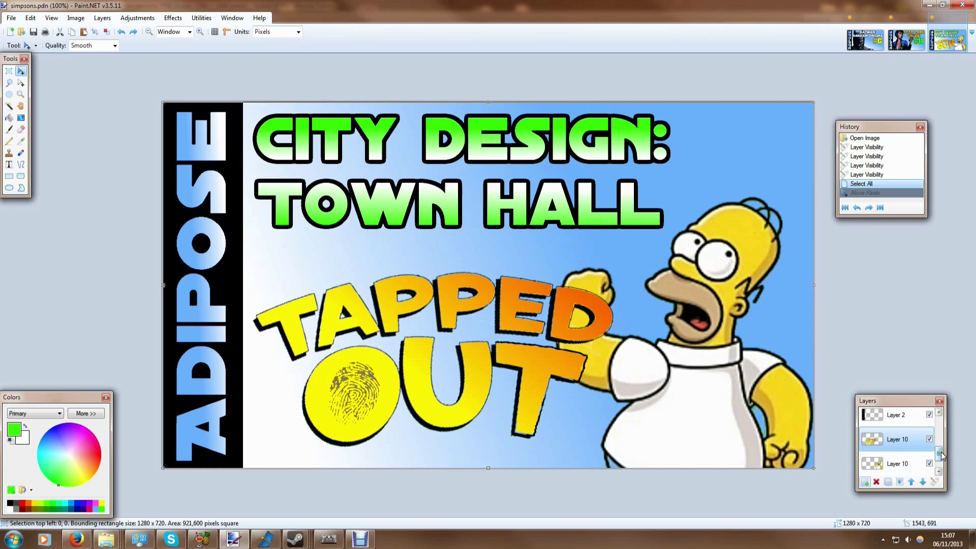
pyautogui.click(897, 461)
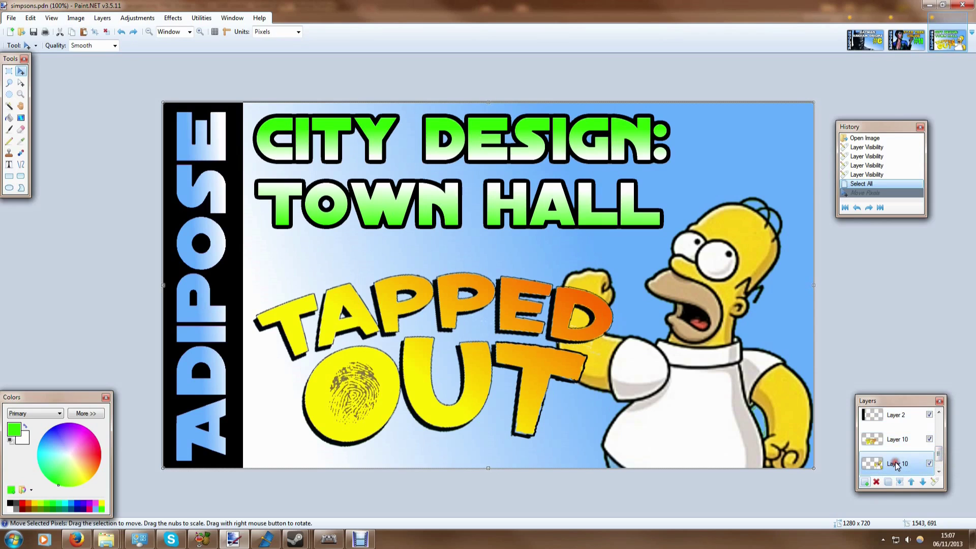
pyautogui.click(912, 481)
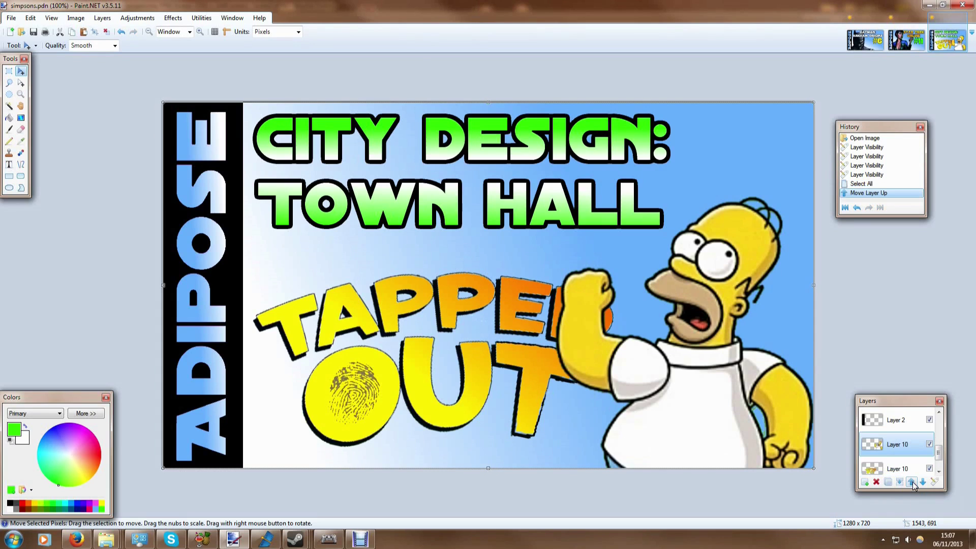
pyautogui.click(922, 482)
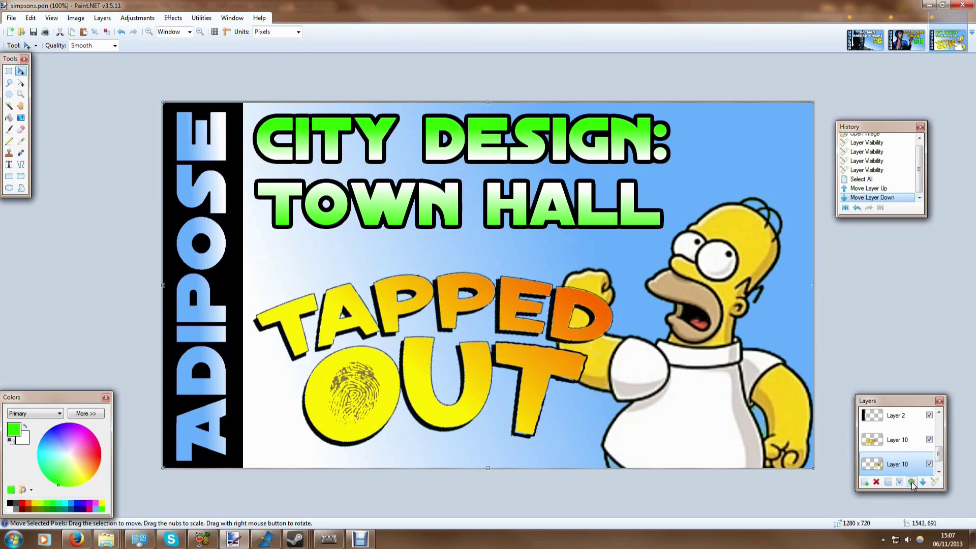
pyautogui.click(912, 482)
pyautogui.click(921, 483)
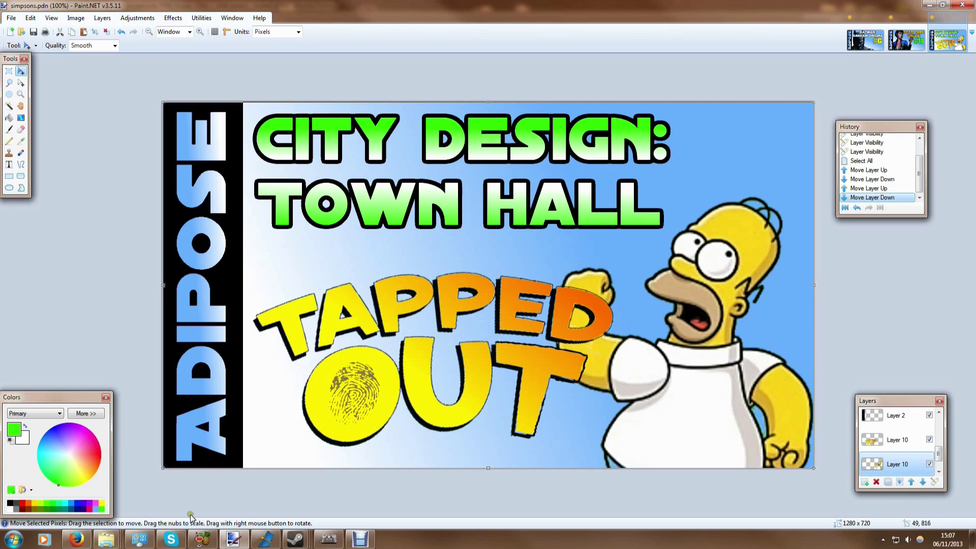
# Step: Open youtube-one-channel-template-updated-merged.png from Pictures, then return to the template in Firefox
pyautogui.click(10, 18)
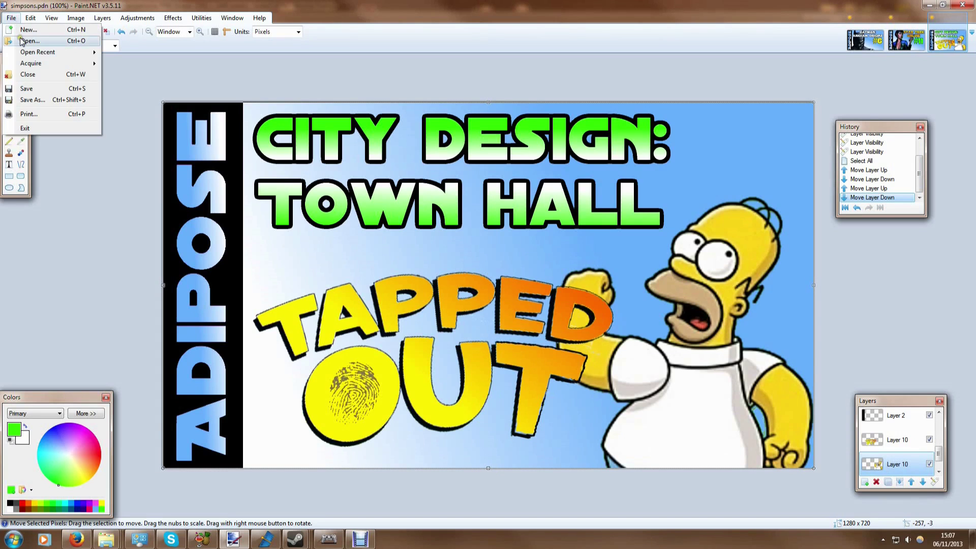
pyautogui.click(20, 33)
pyautogui.click(614, 292)
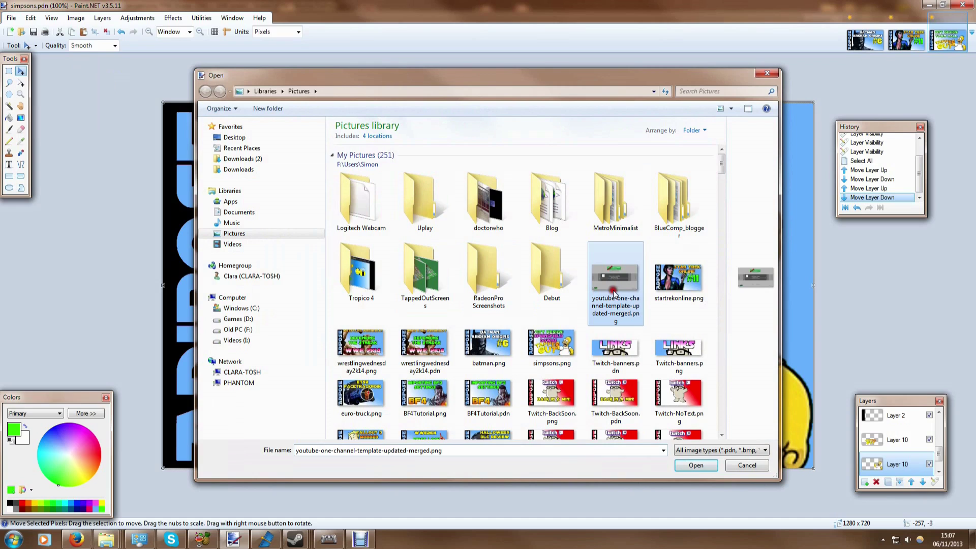
pyautogui.click(695, 465)
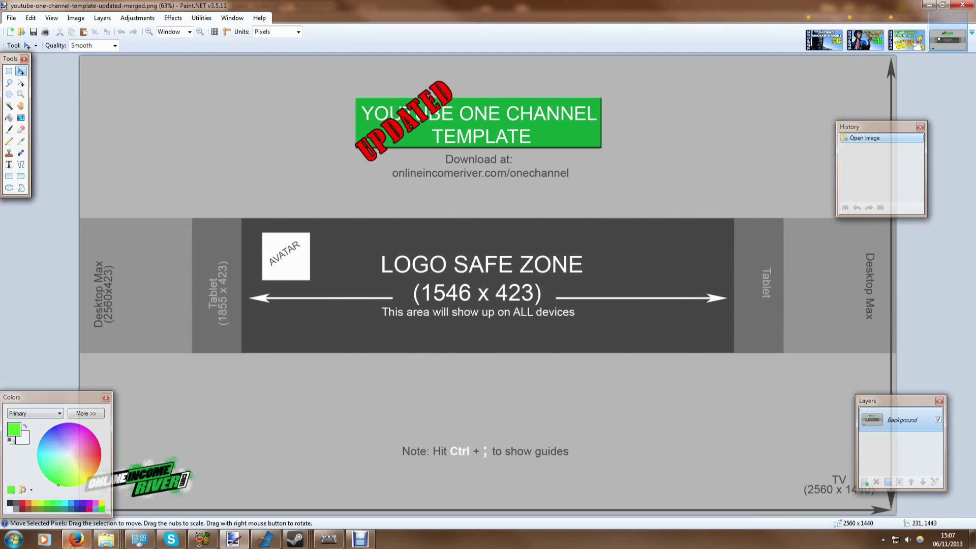
pyautogui.click(76, 540)
pyautogui.click(336, 195)
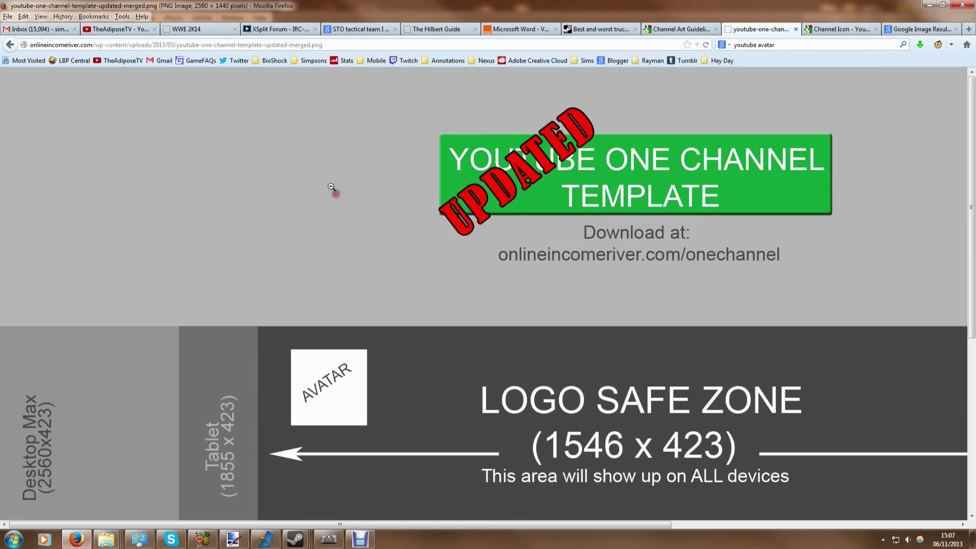
pyautogui.rightClick(344, 176)
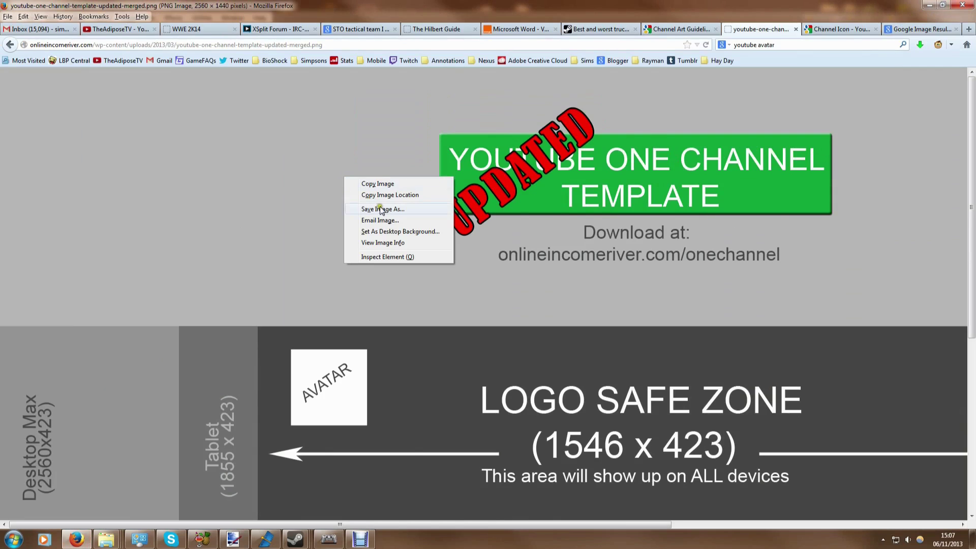
pyautogui.click(271, 182)
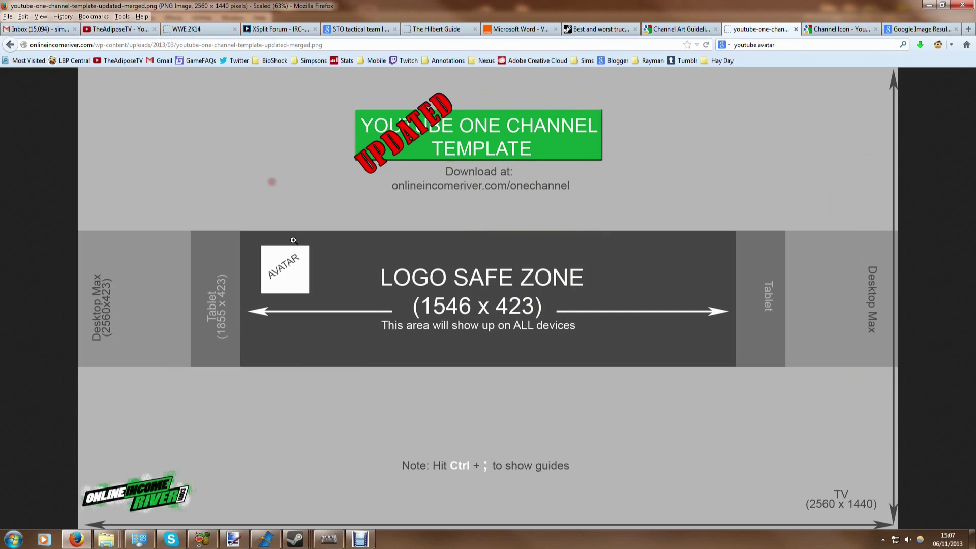
pyautogui.click(371, 543)
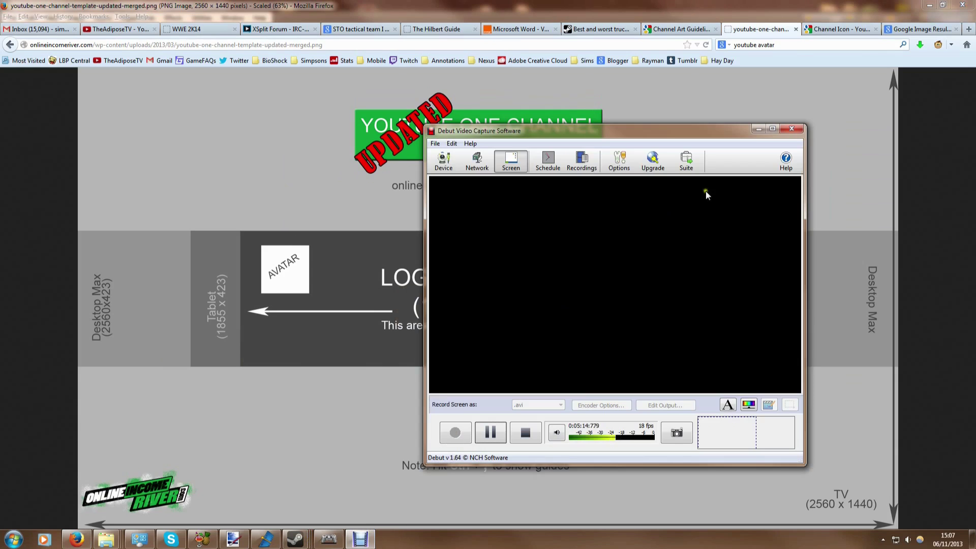
pyautogui.click(758, 129)
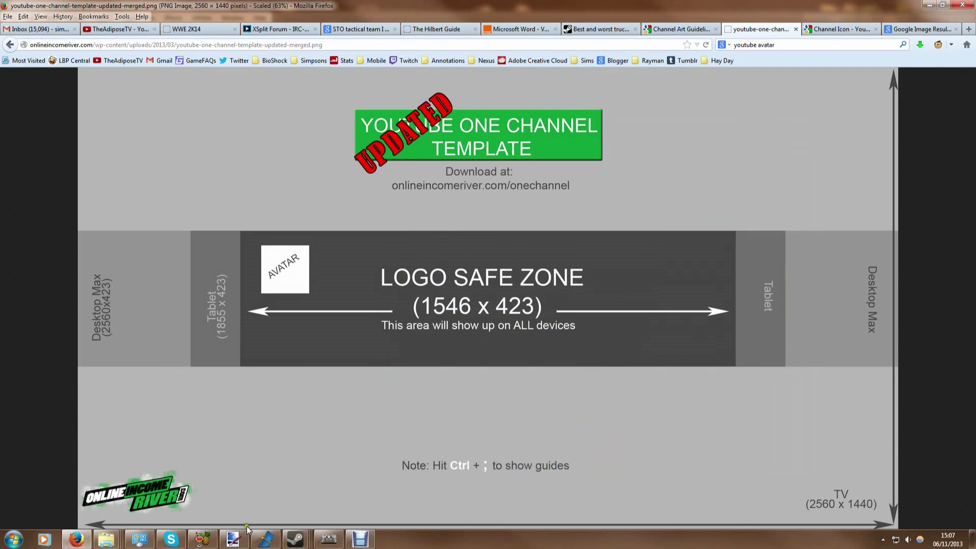
# Step: Back in Paint.NET, add an empty Layer 2 above the template Background and pick the Gradient tool
pyautogui.click(233, 539)
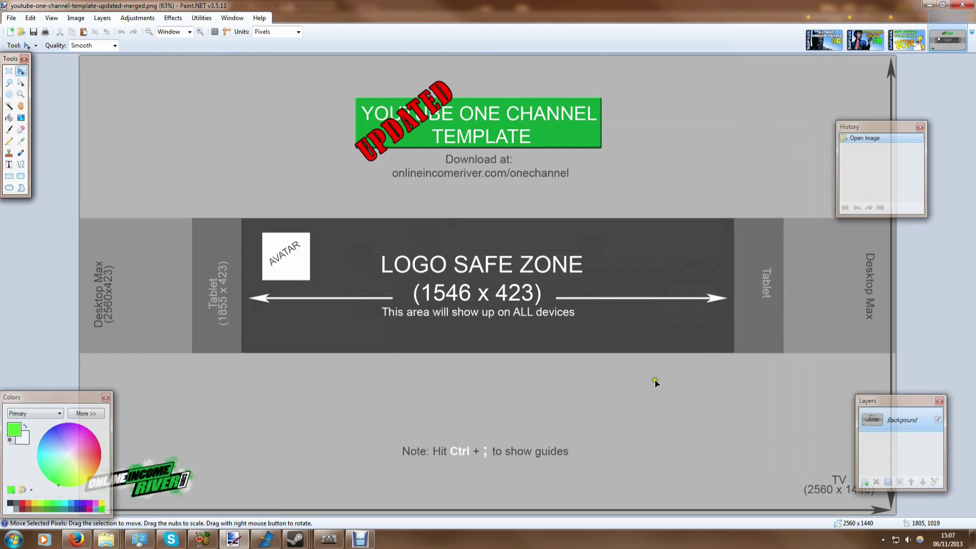
pyautogui.click(865, 483)
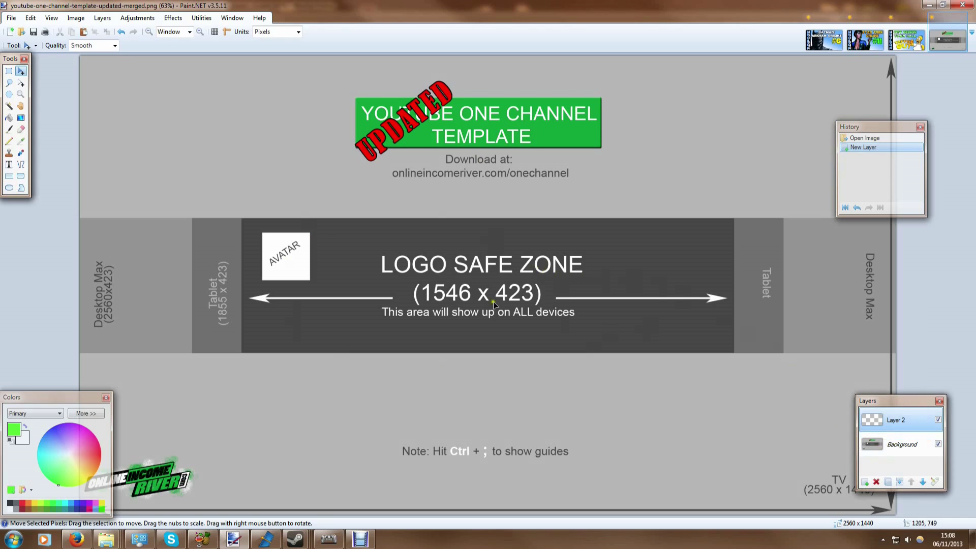
pyautogui.click(19, 119)
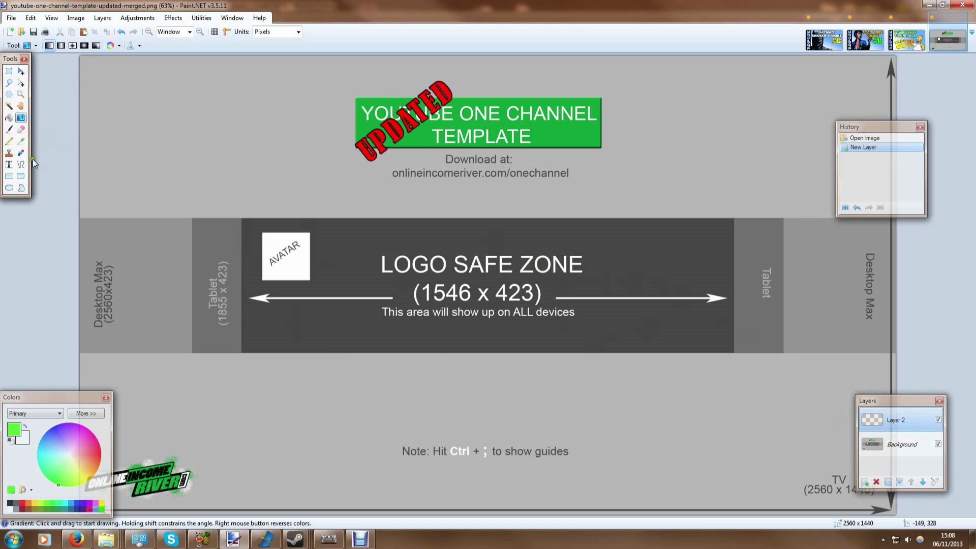
# Step: Drag a diagonal green-to-white gradient across Layer 2 and fine-tune where it fades to white
pyautogui.click(9, 510)
pyautogui.click(102, 508)
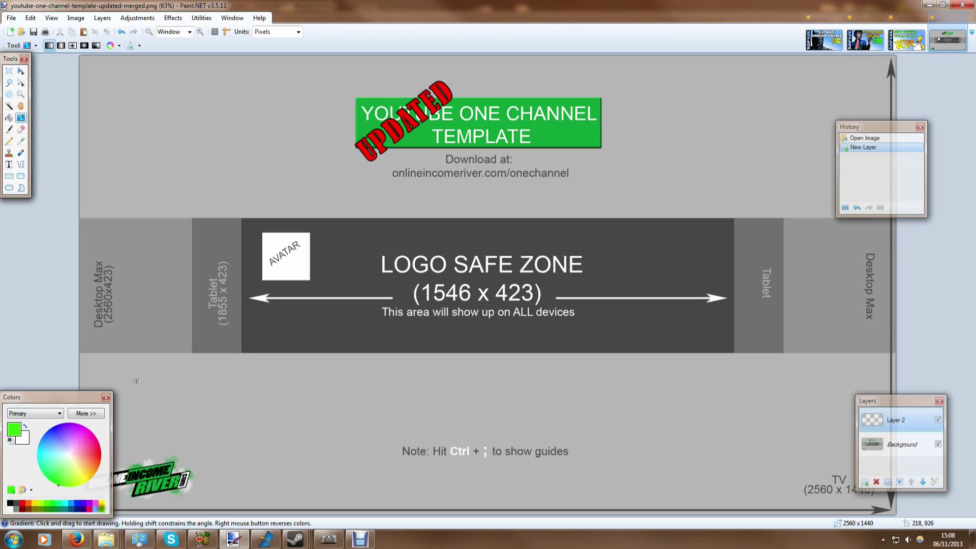
pyautogui.moveTo(324, 160); pyautogui.dragTo(641, 376)
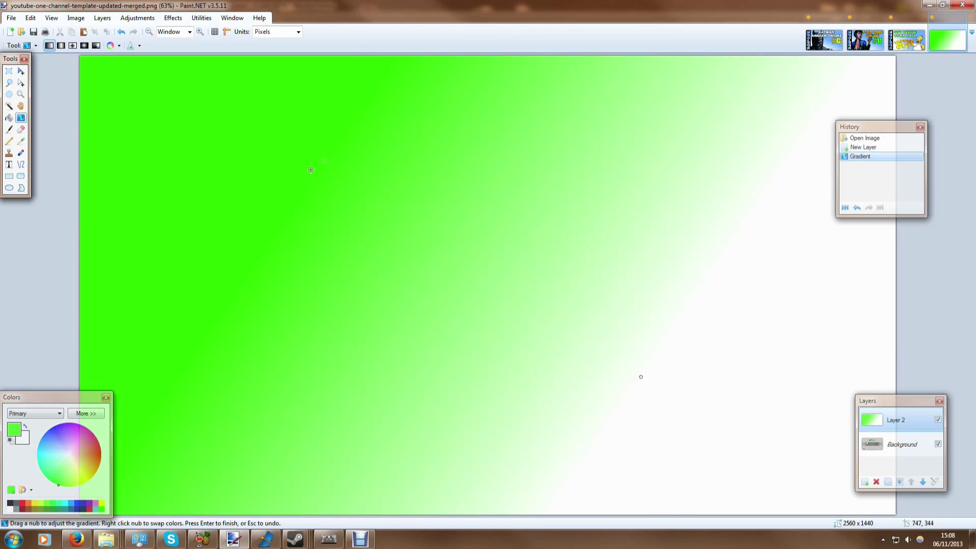
pyautogui.moveTo(324, 160); pyautogui.dragTo(344, 189)
pyautogui.moveTo(641, 377); pyautogui.dragTo(643, 371)
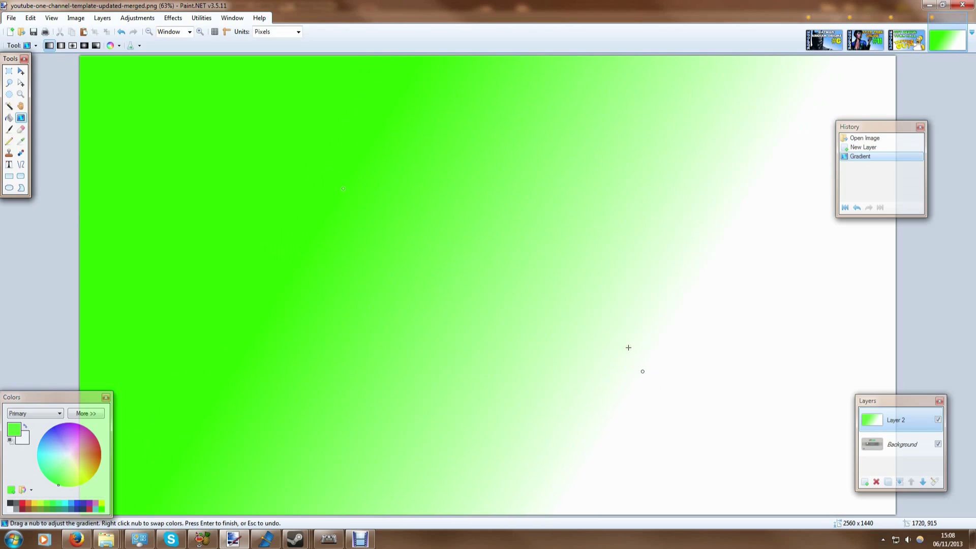
pyautogui.click(914, 458)
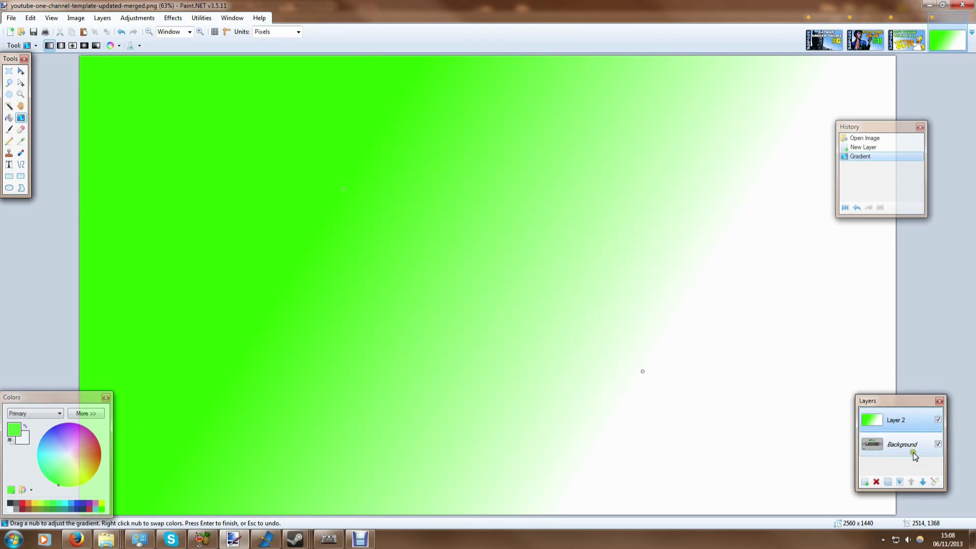
pyautogui.click(912, 452)
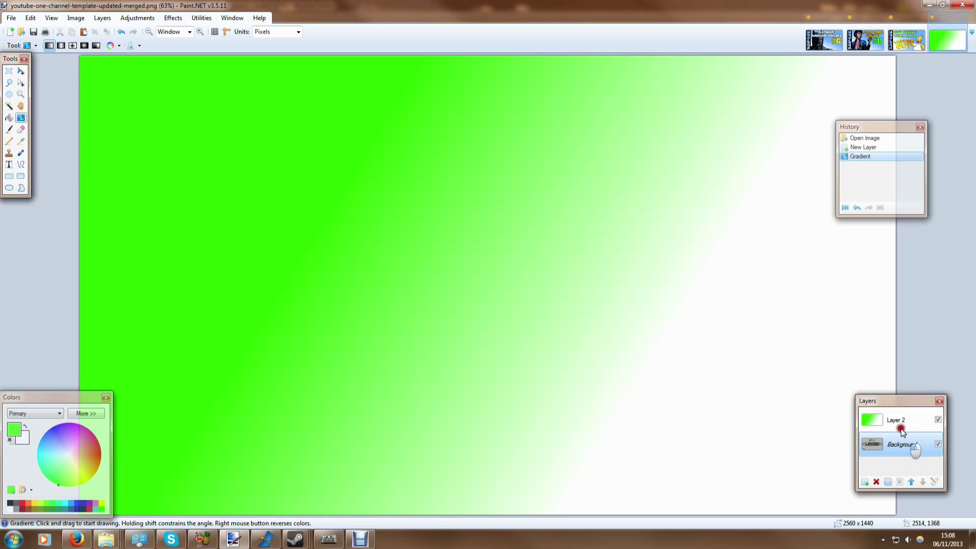
# Step: Move the template Background layer above the gradient and set its opacity to 81
pyautogui.click(911, 481)
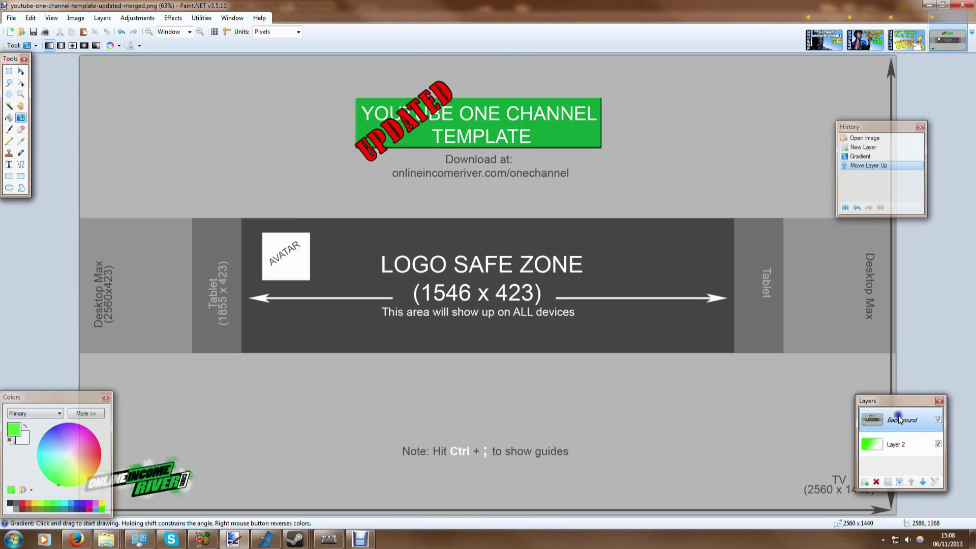
pyautogui.click(935, 482)
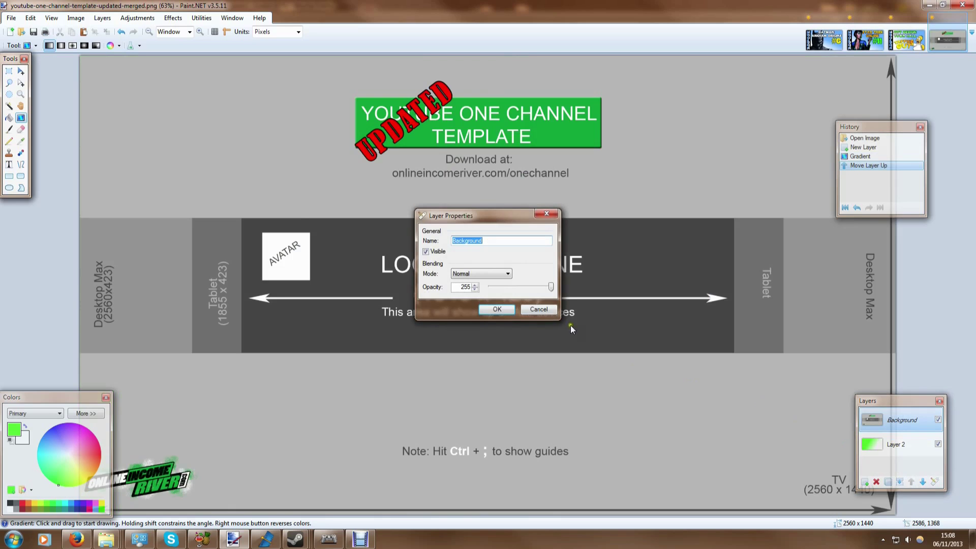
pyautogui.moveTo(552, 289)
pyautogui.mouseDown()
pyautogui.moveTo(511, 287)
pyautogui.moveTo(536, 287)
pyautogui.mouseUp()
pyautogui.moveTo(484, 215); pyautogui.dragTo(733, 341)
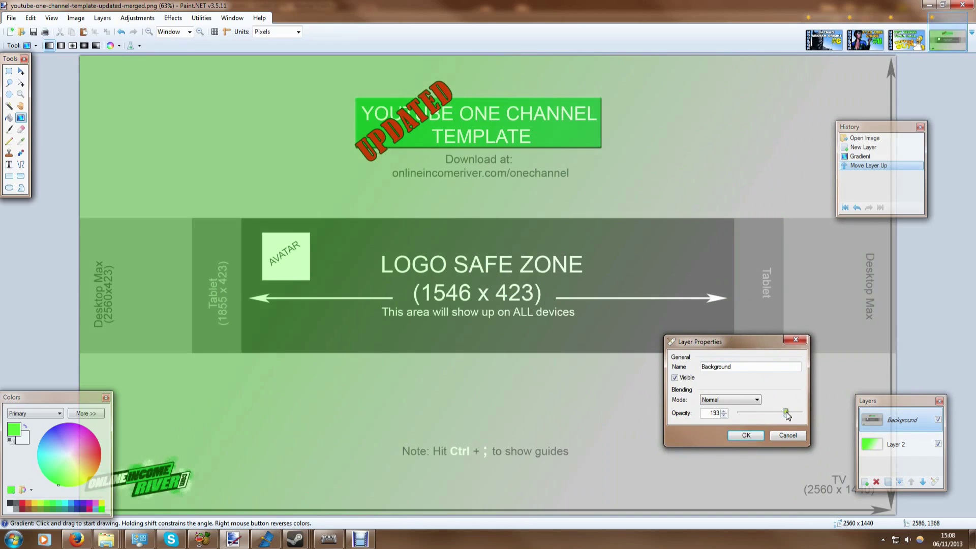
pyautogui.moveTo(788, 415); pyautogui.dragTo(759, 411)
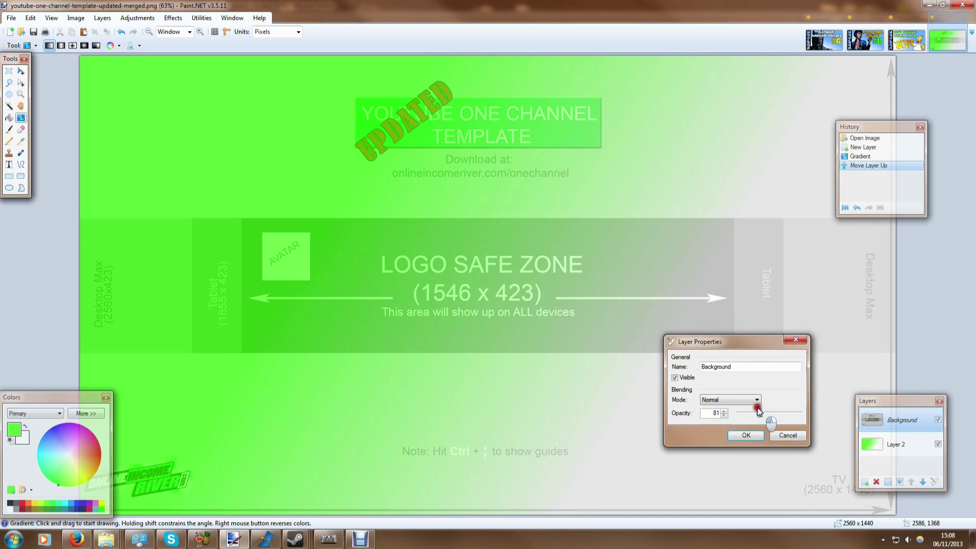
pyautogui.click(746, 435)
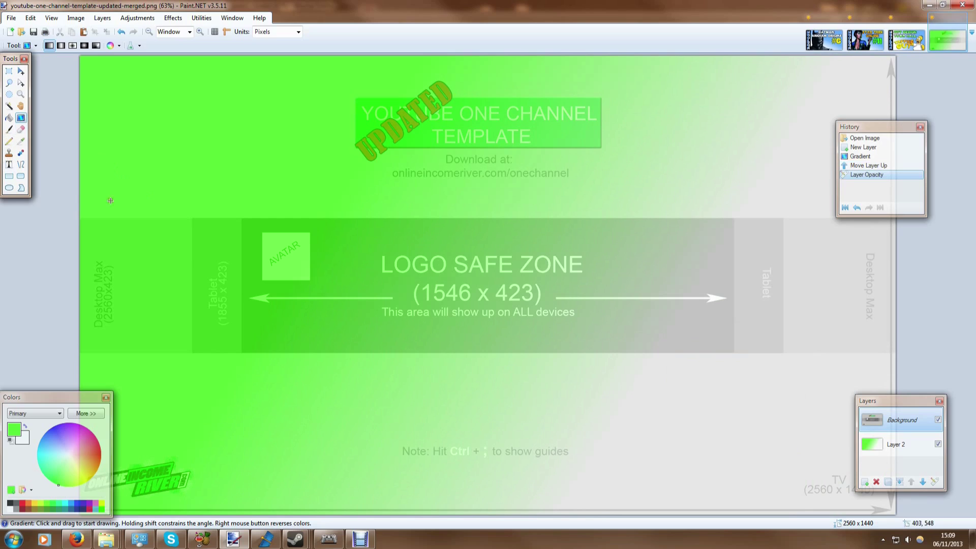
# Step: Add a new layer and start light blue text in the logo safe zone
pyautogui.click(866, 483)
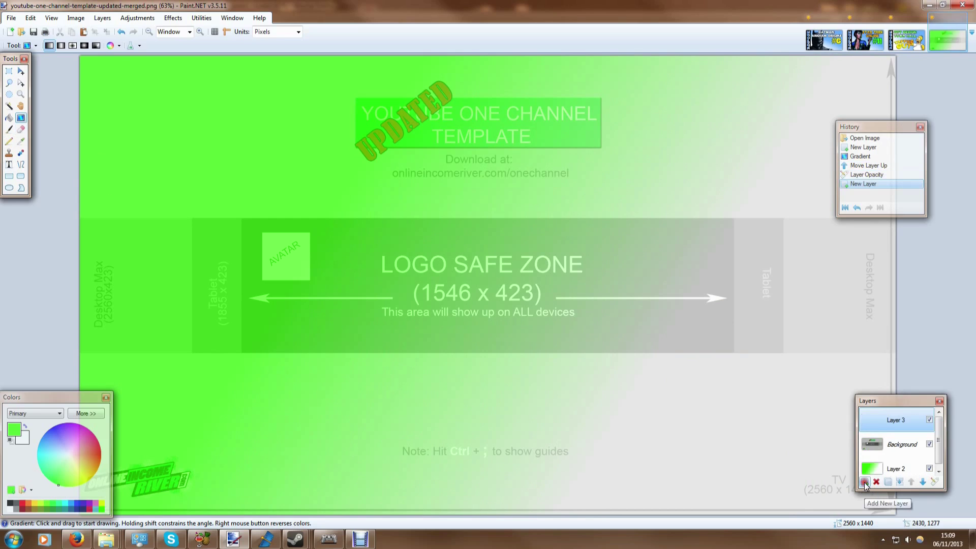
pyautogui.click(8, 164)
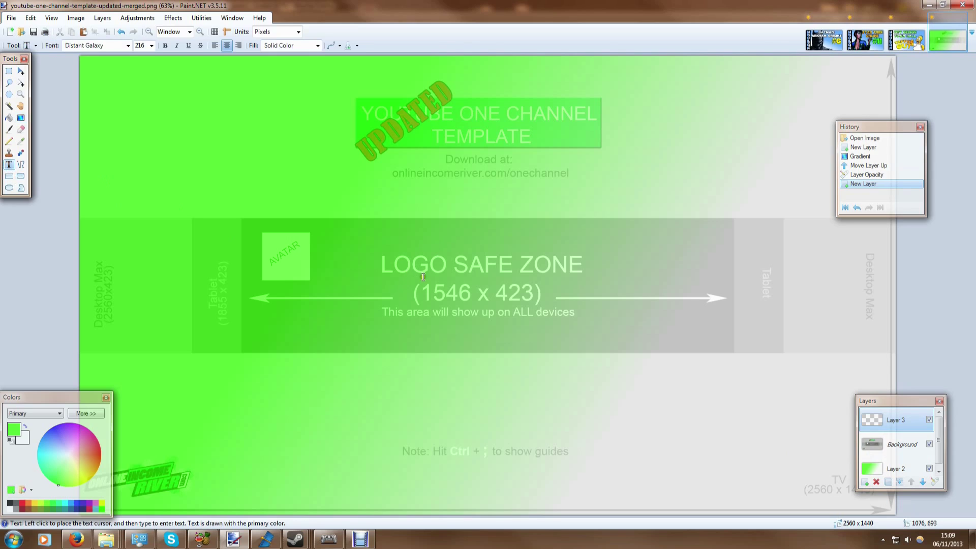
pyautogui.click(97, 508)
pyautogui.click(518, 291)
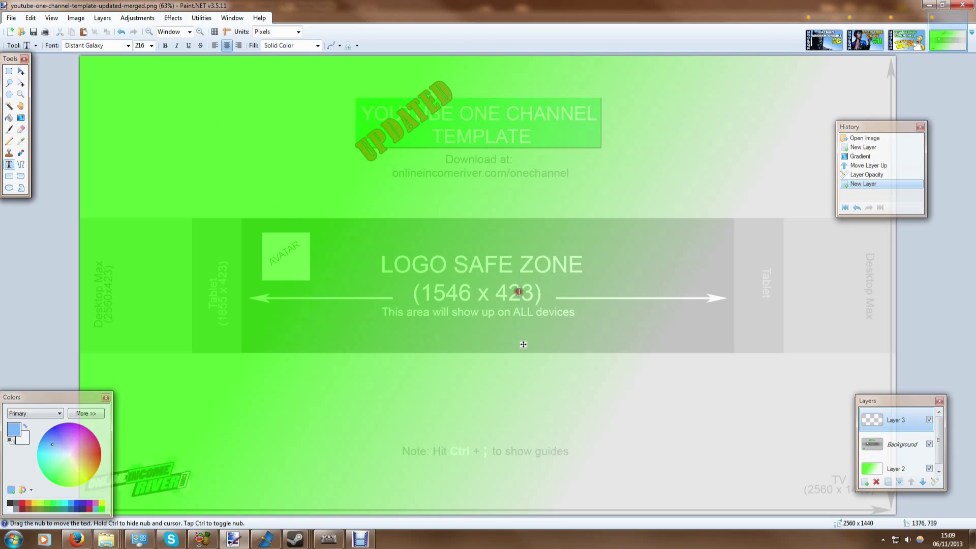
pyautogui.write('DFGDG')
pyautogui.press('BackSpace')
pyautogui.press('BackSpace')
pyautogui.press('BackSpace')
pyautogui.press('BackSpace')
pyautogui.press('BackSpace')
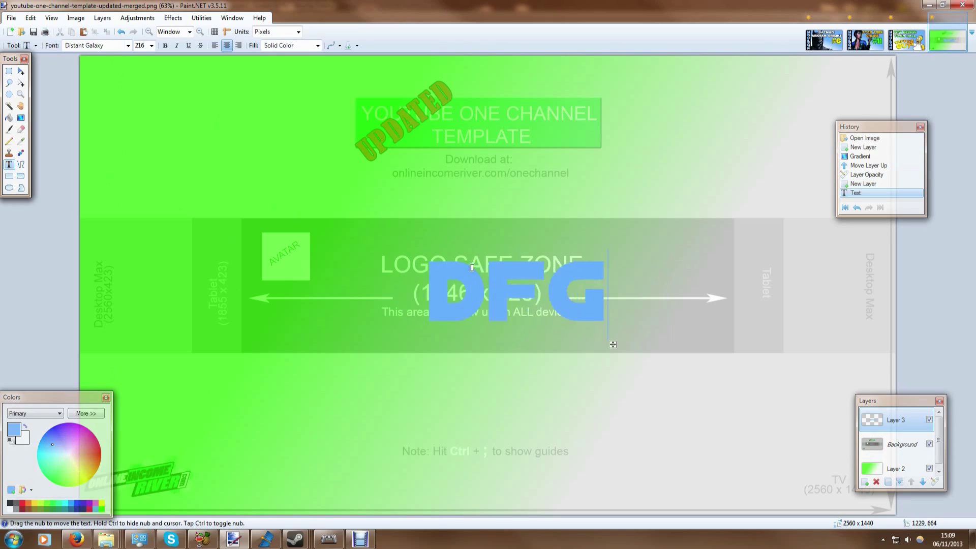
# Step: Type THEADIPOSETV at font size 96 and give it a dark outline
pyautogui.click(151, 45)
pyautogui.click(143, 186)
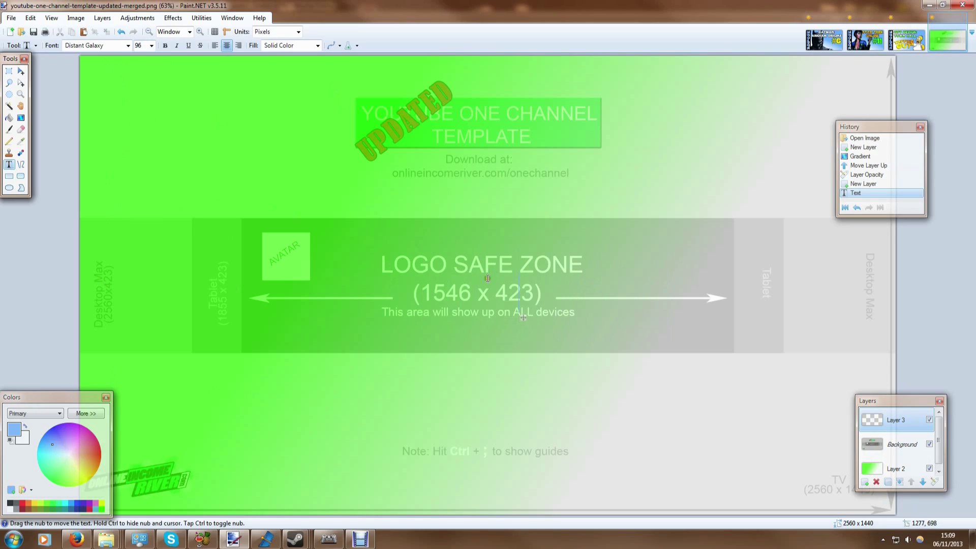
pyautogui.write('THE')
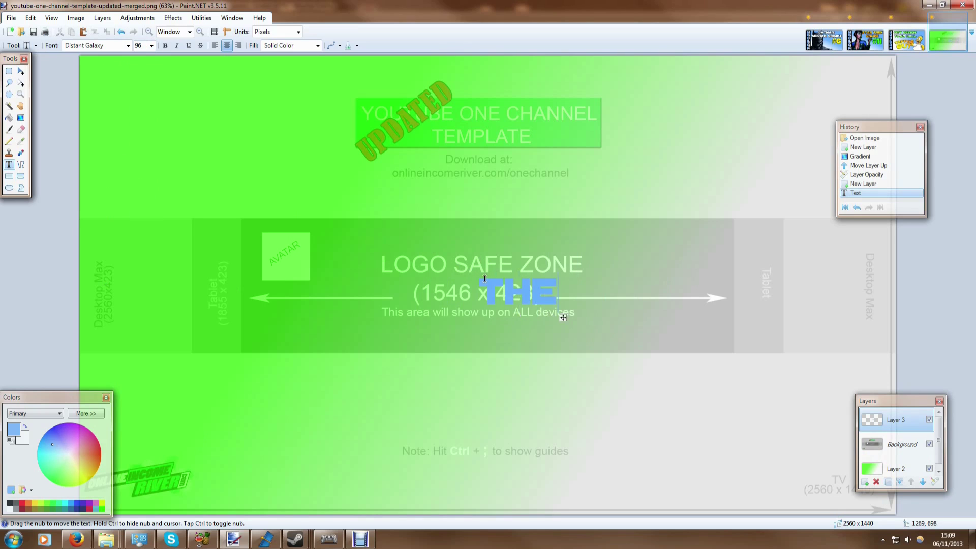
pyautogui.write('ADIPOSETV')
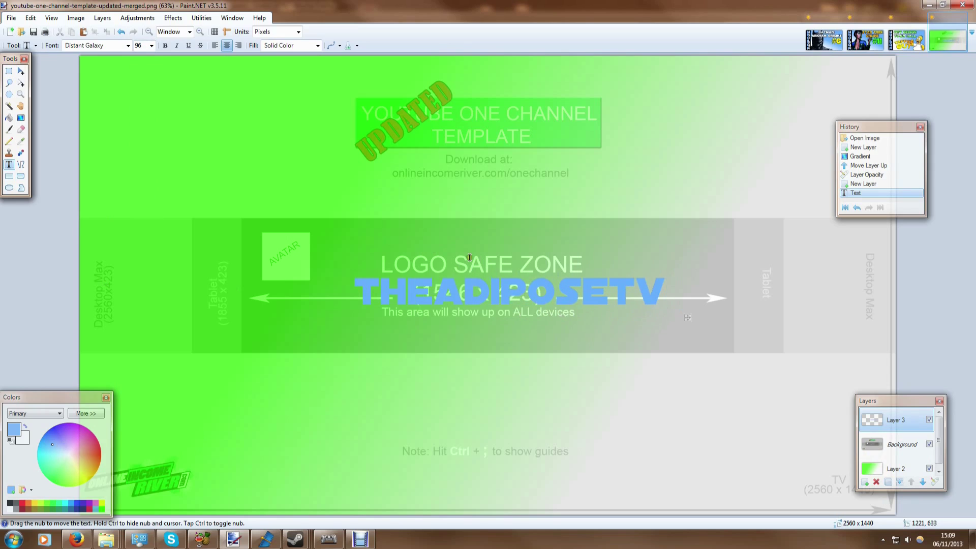
pyautogui.press('BackSpace')
pyautogui.click(172, 18)
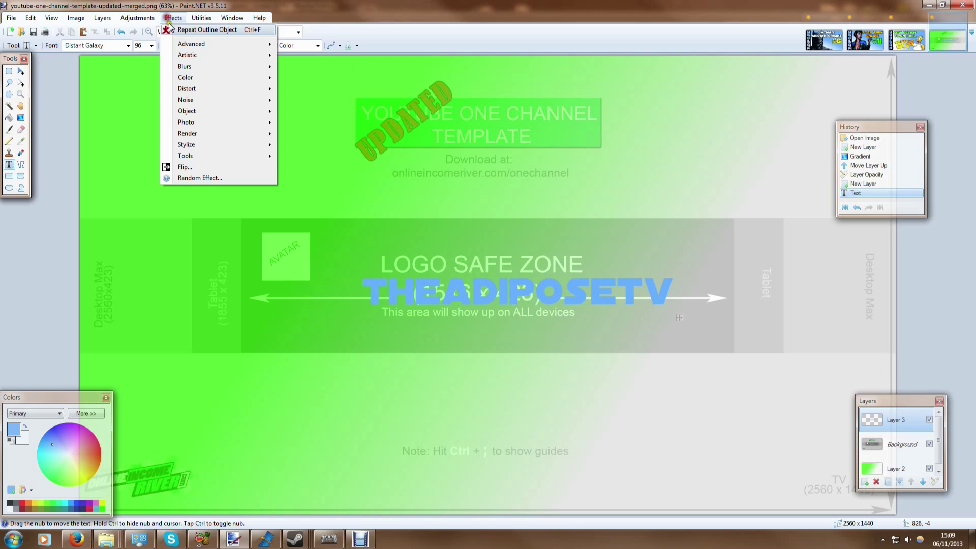
pyautogui.click(169, 29)
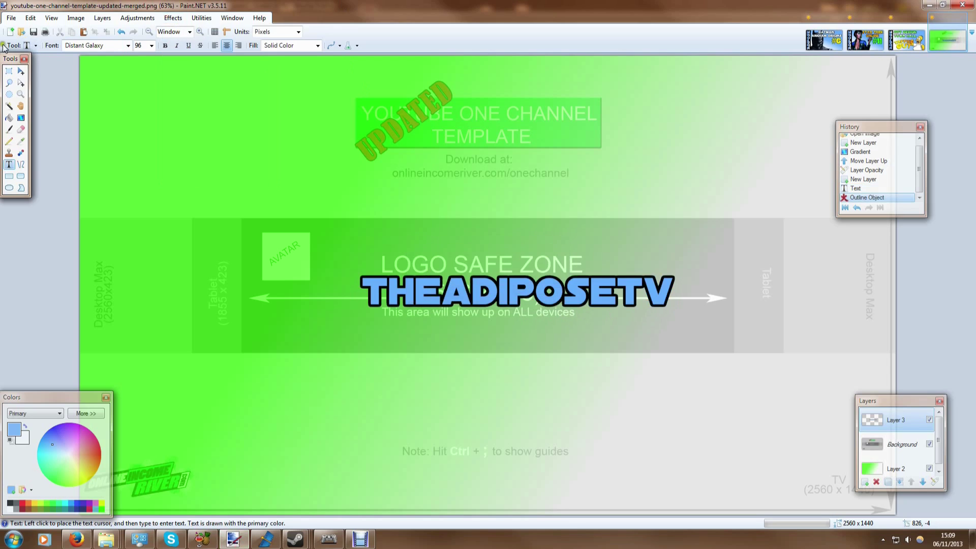
pyautogui.click(20, 71)
# Step: Raise the outlined THEADIPOSETV title to the top of the logo safe zone
pyautogui.hotkey('ctrl', 'a')
pyautogui.moveTo(504, 292); pyautogui.dragTo(497, 247)
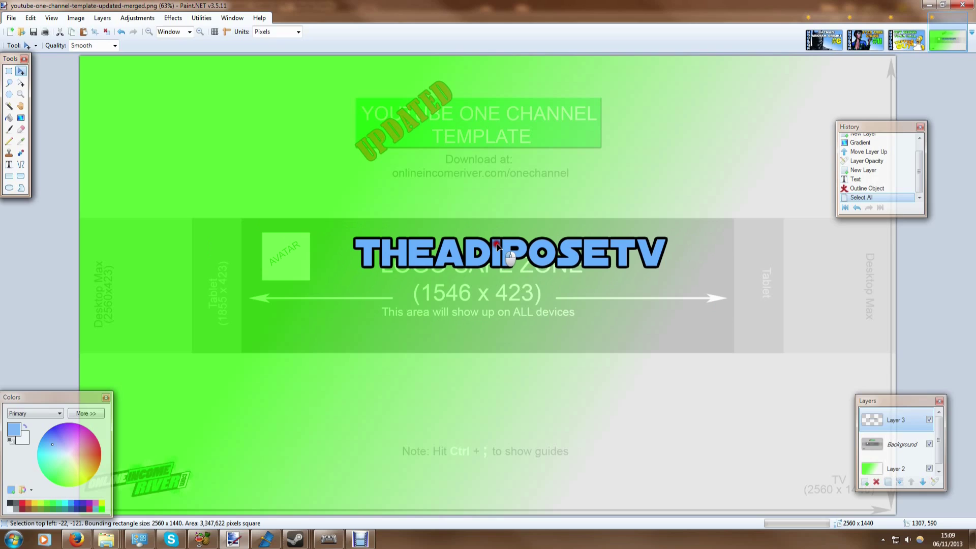
pyautogui.moveTo(498, 246); pyautogui.dragTo(498, 246)
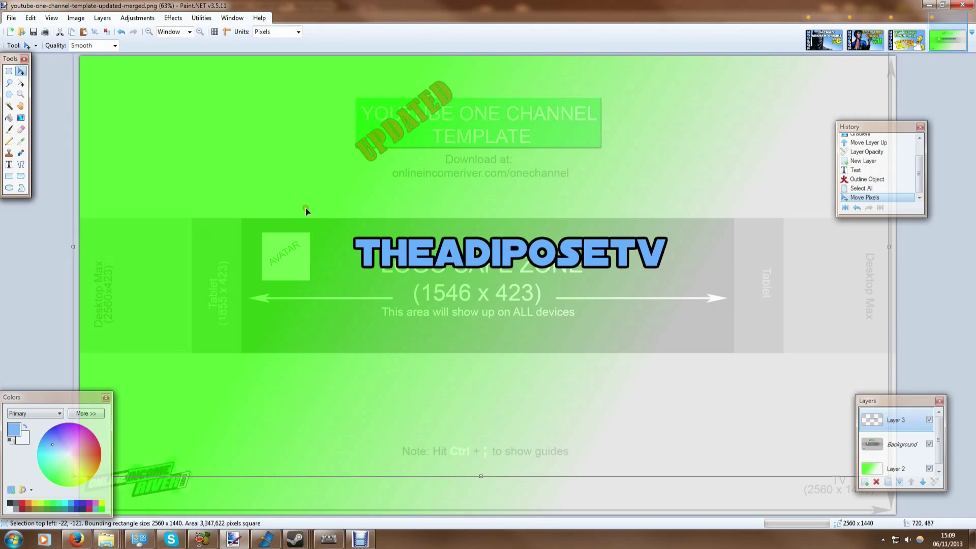
pyautogui.click(11, 17)
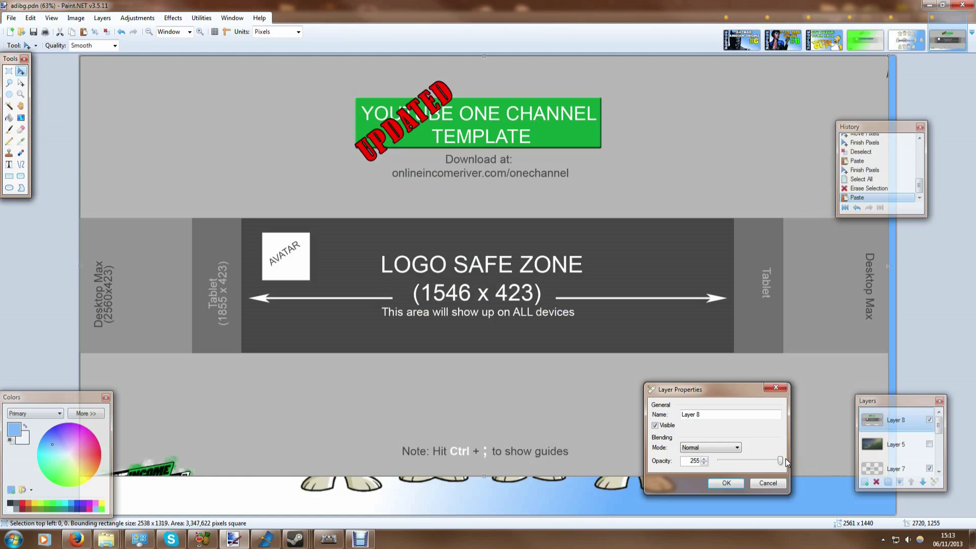
# Step: Drag Layer 8's opacity slider down and back up until it reads 152
pyautogui.moveTo(780, 461); pyautogui.dragTo(746, 462)
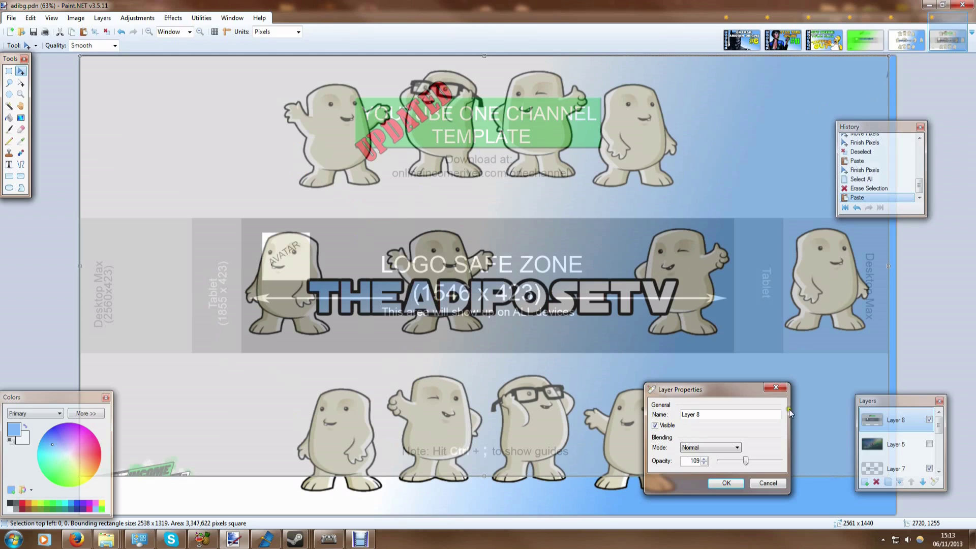
pyautogui.moveTo(747, 461); pyautogui.dragTo(714, 464)
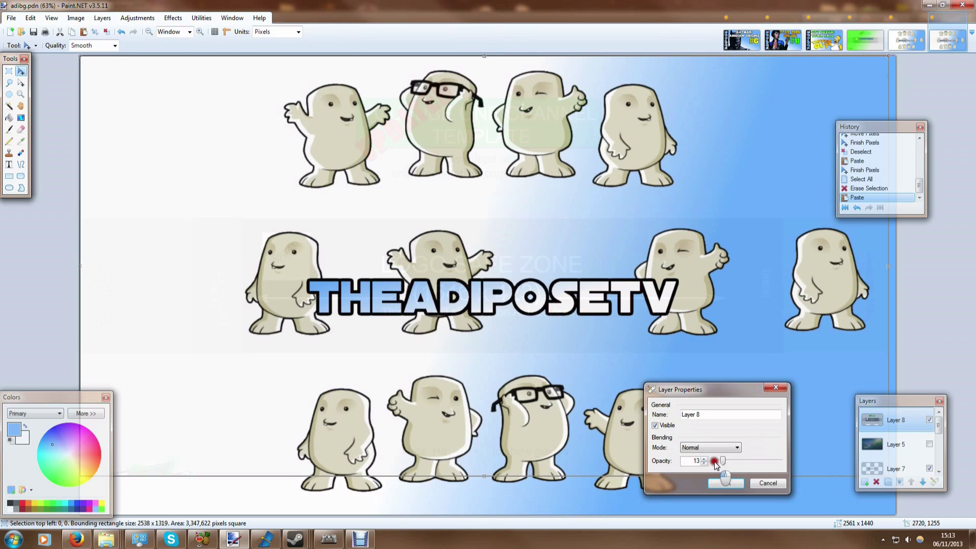
pyautogui.moveTo(714, 463); pyautogui.dragTo(756, 463)
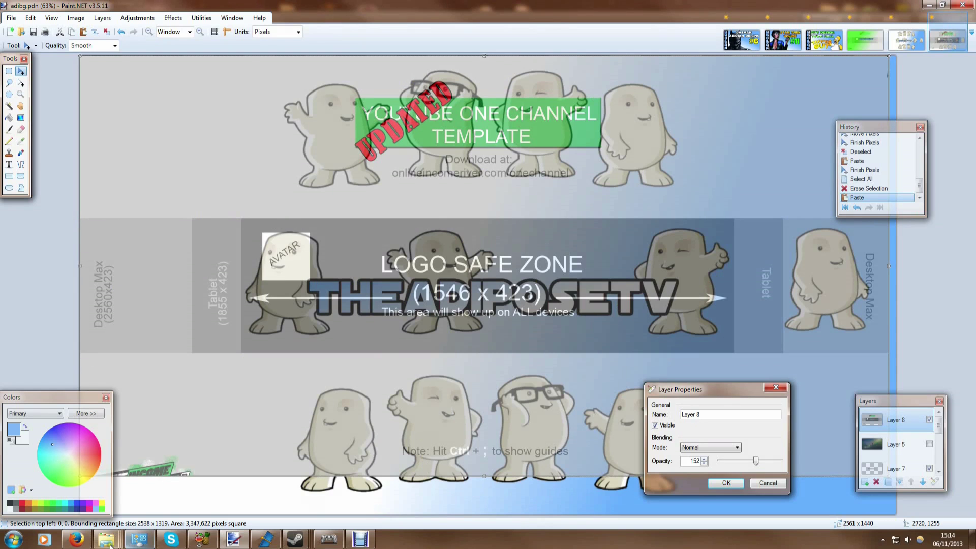
# Step: Open the Edit channel art upload window on the YouTube channel page in Firefox
pyautogui.moveTo(76, 539)
pyautogui.click(174, 458)
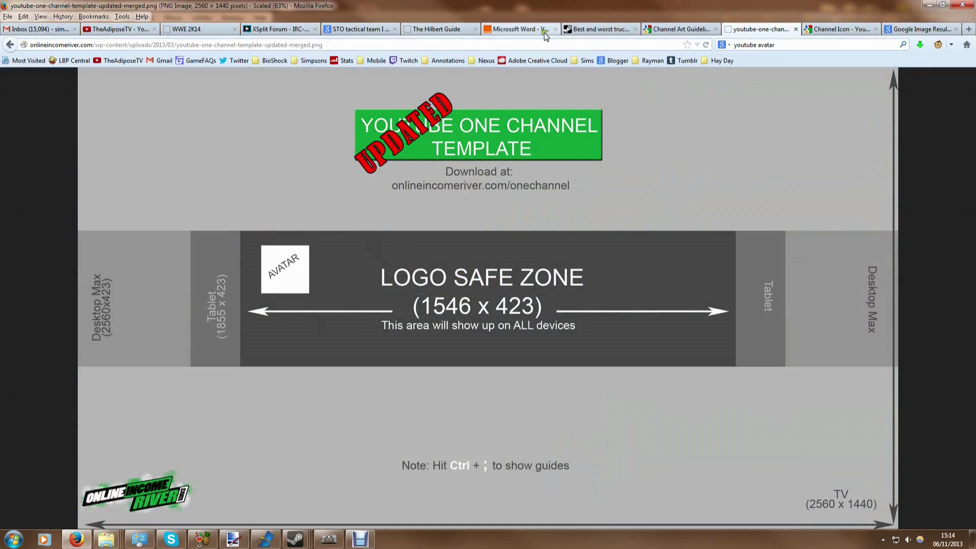
pyautogui.click(118, 29)
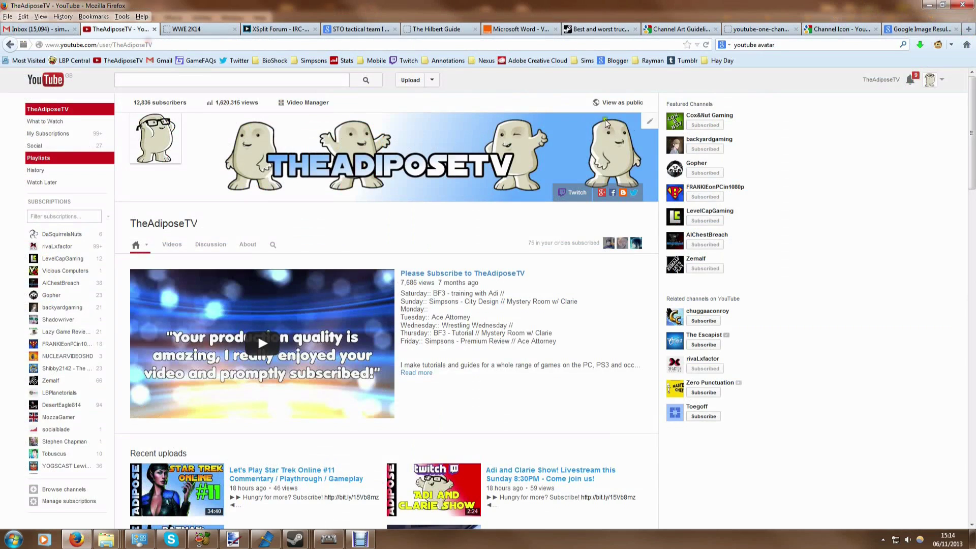
pyautogui.click(649, 121)
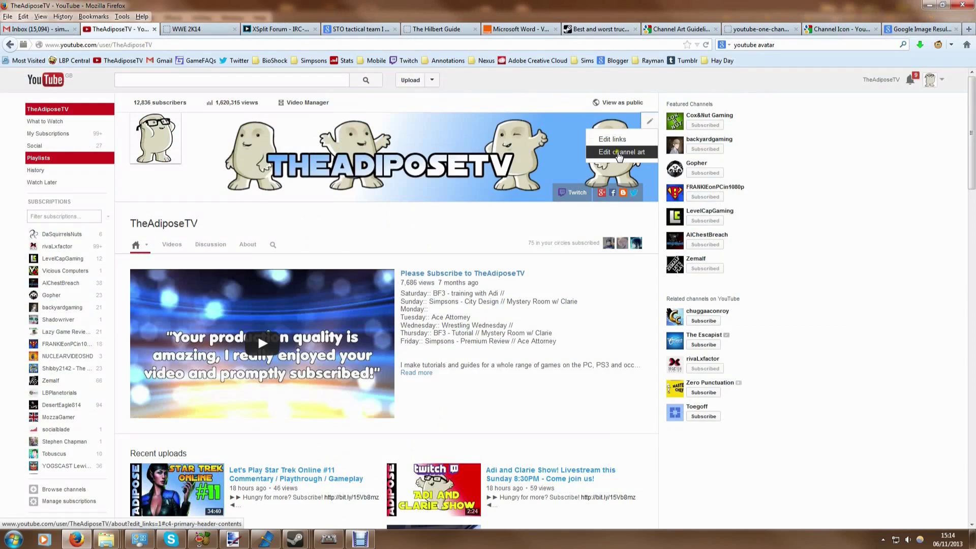
pyautogui.click(620, 152)
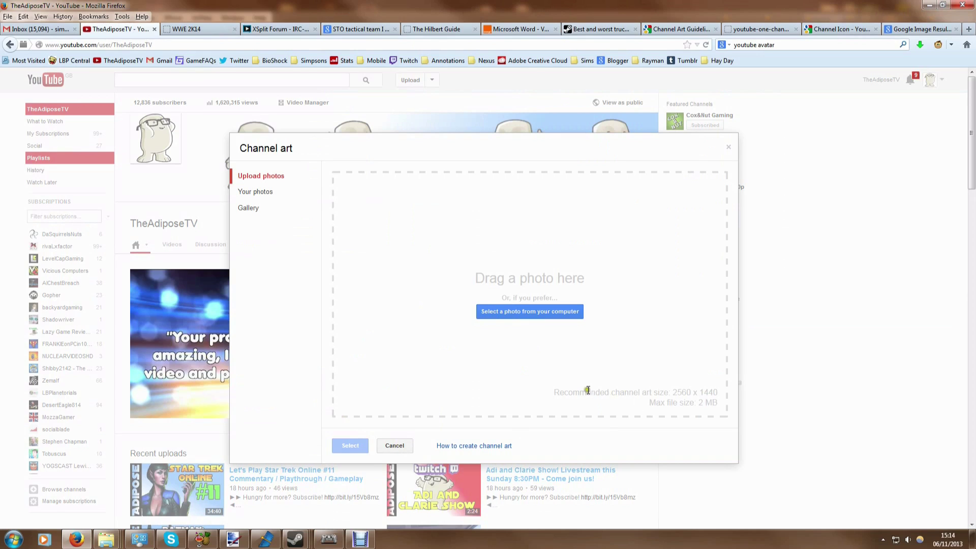
# Step: Check the recommended size and maximum file size notes, then cancel without uploading
pyautogui.moveTo(587, 390); pyautogui.dragTo(724, 400)
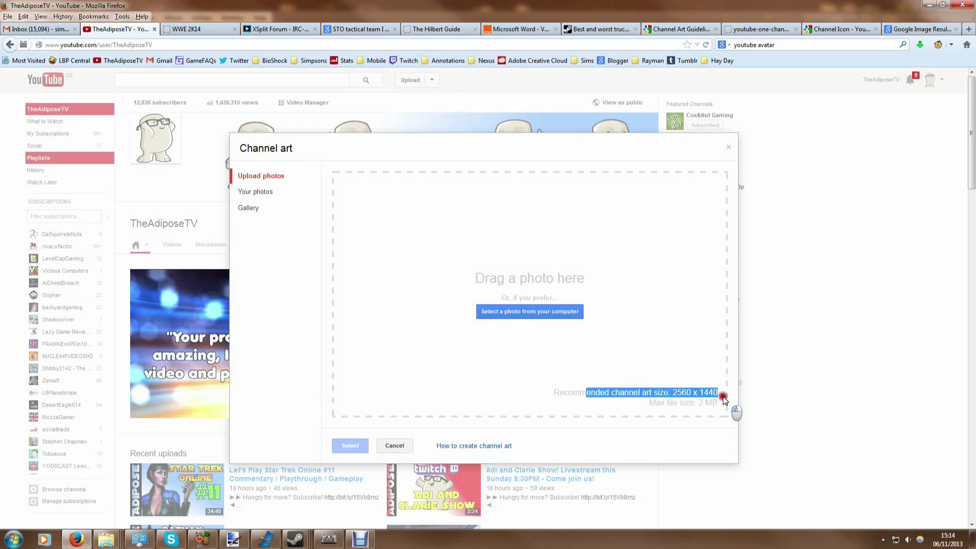
pyautogui.click(721, 403)
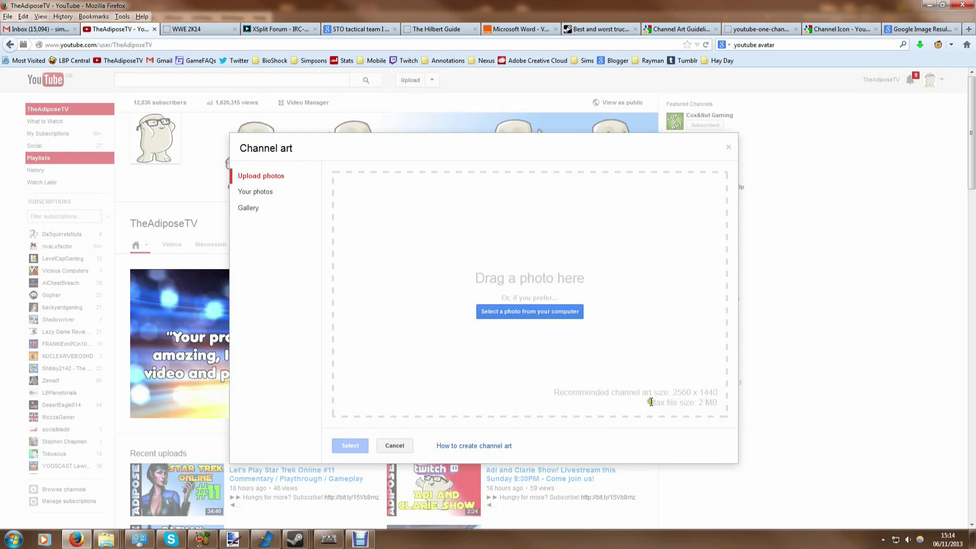
pyautogui.moveTo(649, 403); pyautogui.dragTo(725, 406)
pyautogui.click(707, 403)
pyautogui.click(395, 446)
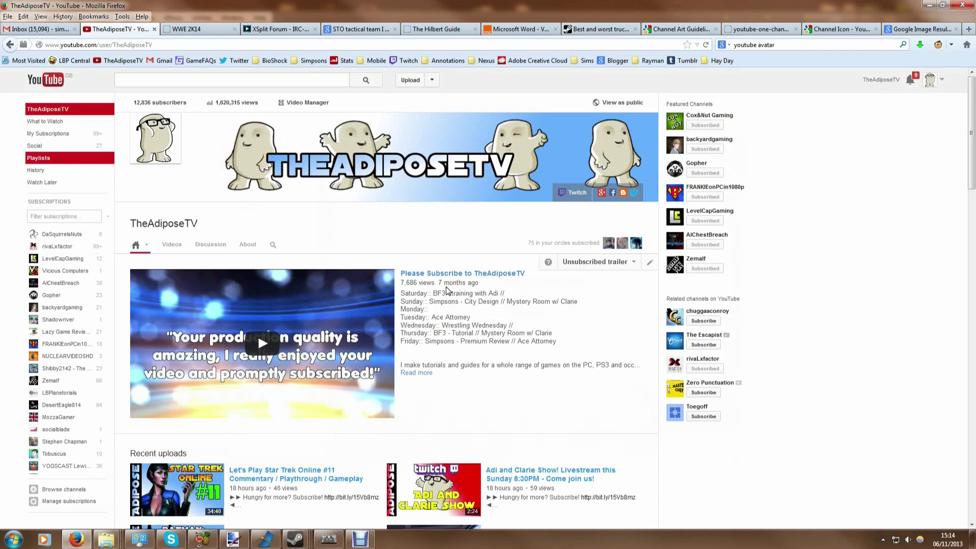